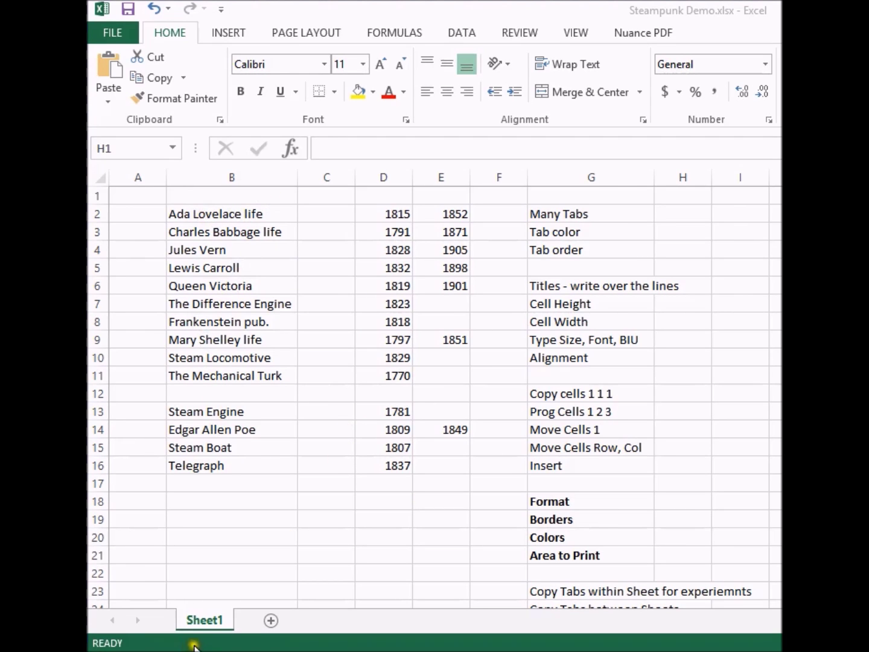
Add two new blank worksheets, Sheet2 and Sheet3, to the workbook
left_click(272, 623)
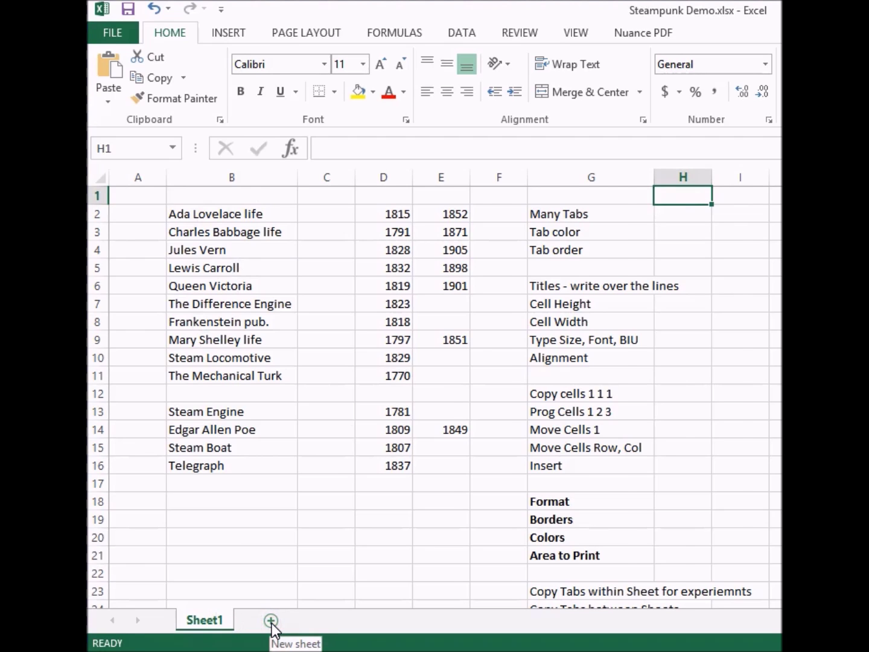
left_click(272, 622)
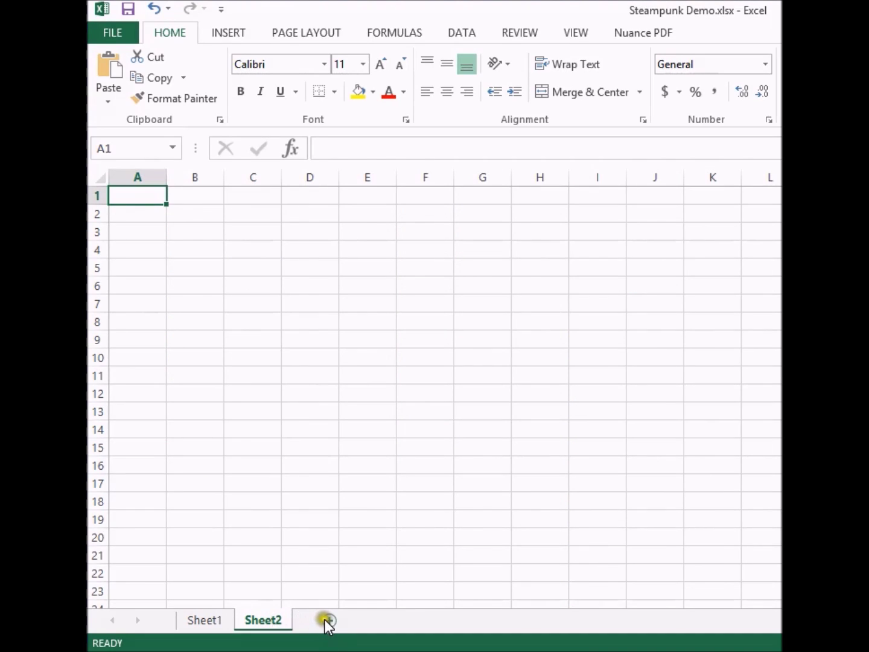
left_click(326, 621)
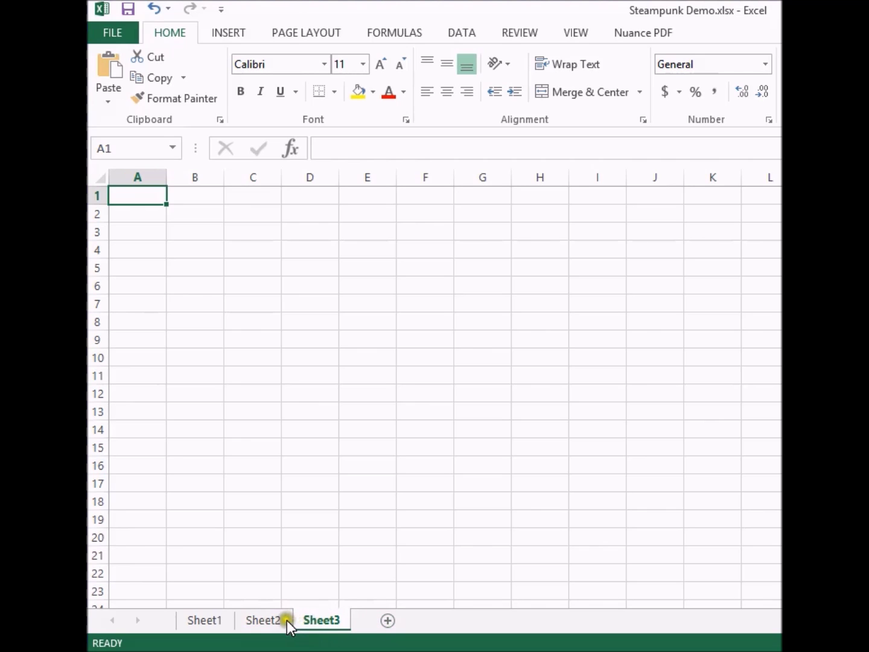
Rename the Sheet1 worksheet as Steam
left_click(214, 619)
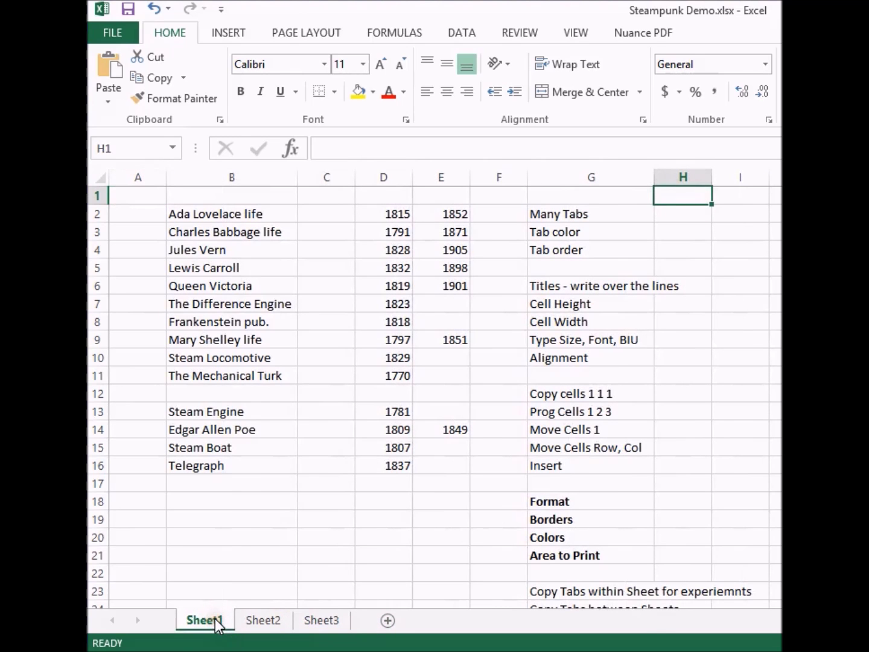
right_click(215, 618)
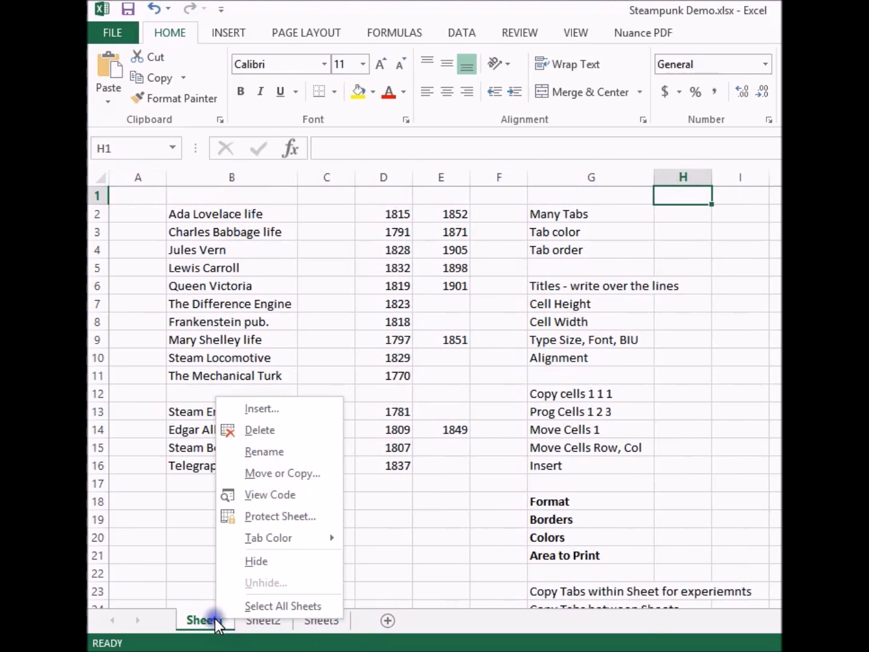
left_click(264, 454)
type("S")
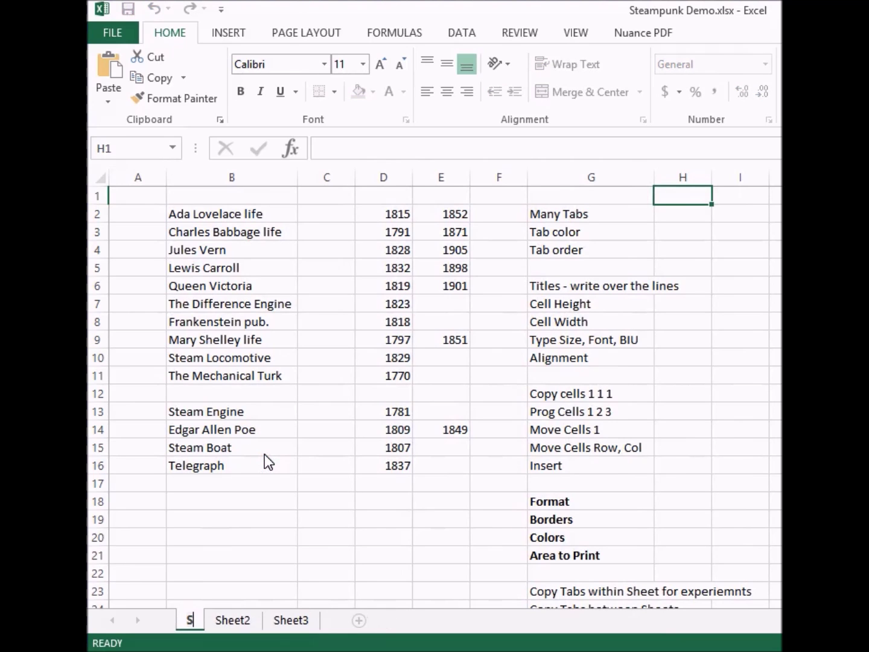
type("team")
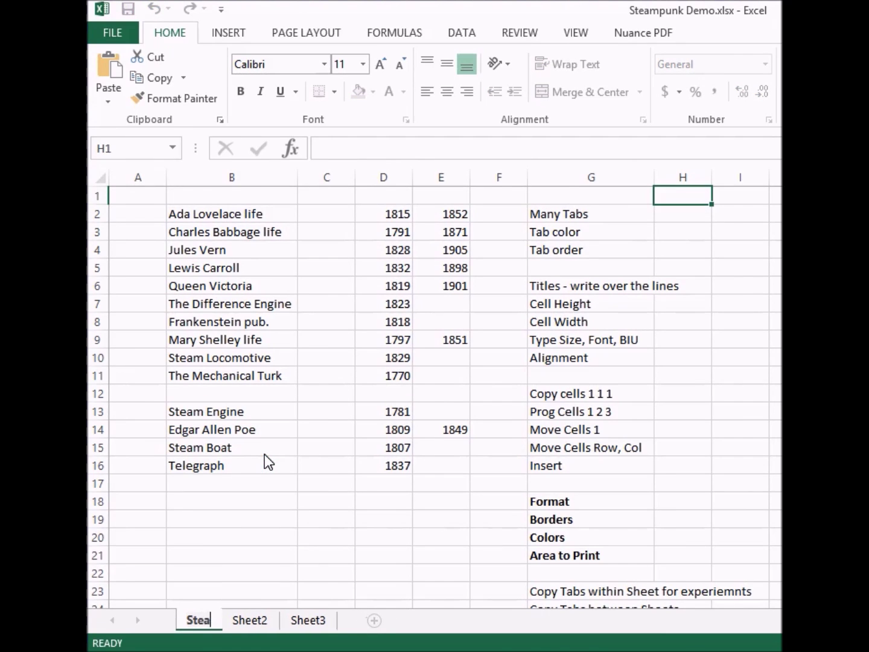
left_click(258, 615)
Colour the Steam sheet's tab with the standard dark red
left_click(222, 622)
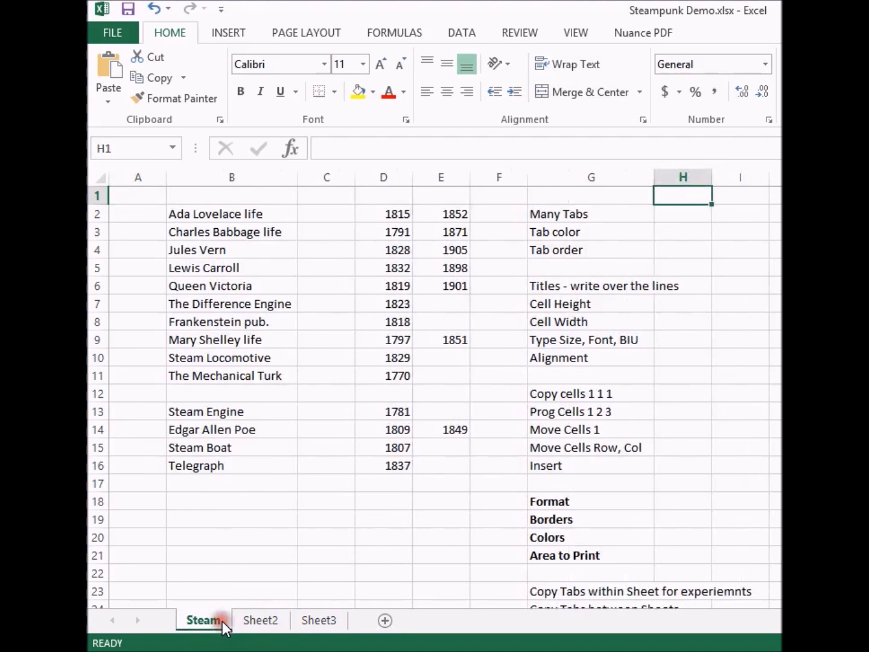
right_click(223, 621)
mouse_move(294, 539)
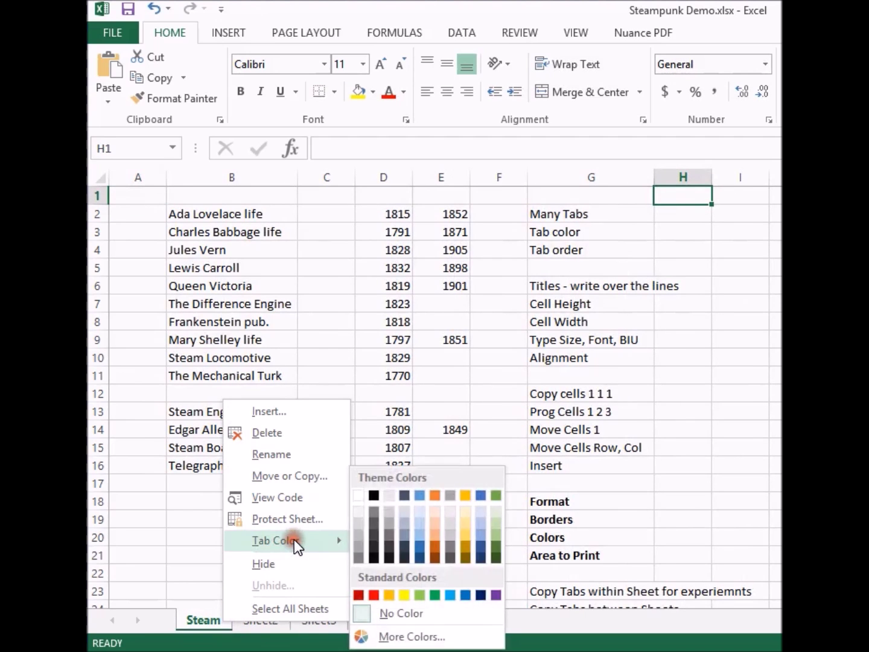
left_click(355, 595)
Colour Sheet3's tab yellow and reorder the sheets so that Sheet3 sits directly after Steam
left_click(321, 629)
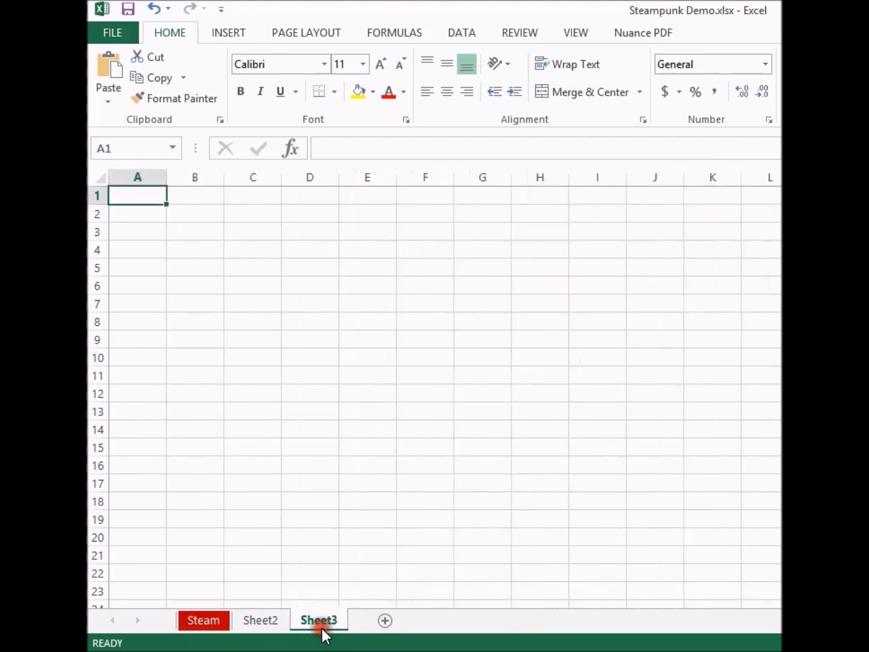
right_click(322, 623)
mouse_move(372, 548)
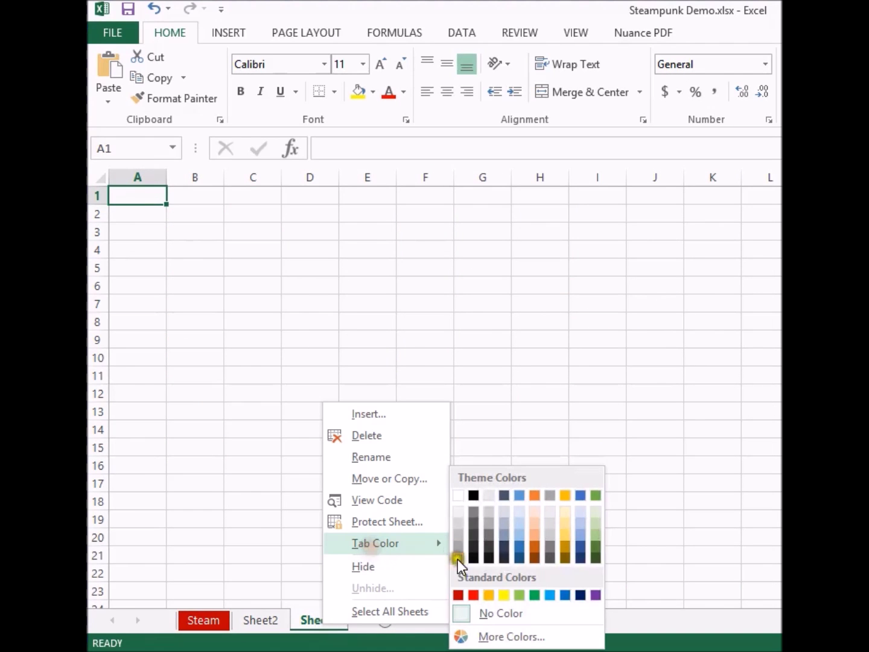
left_click(502, 596)
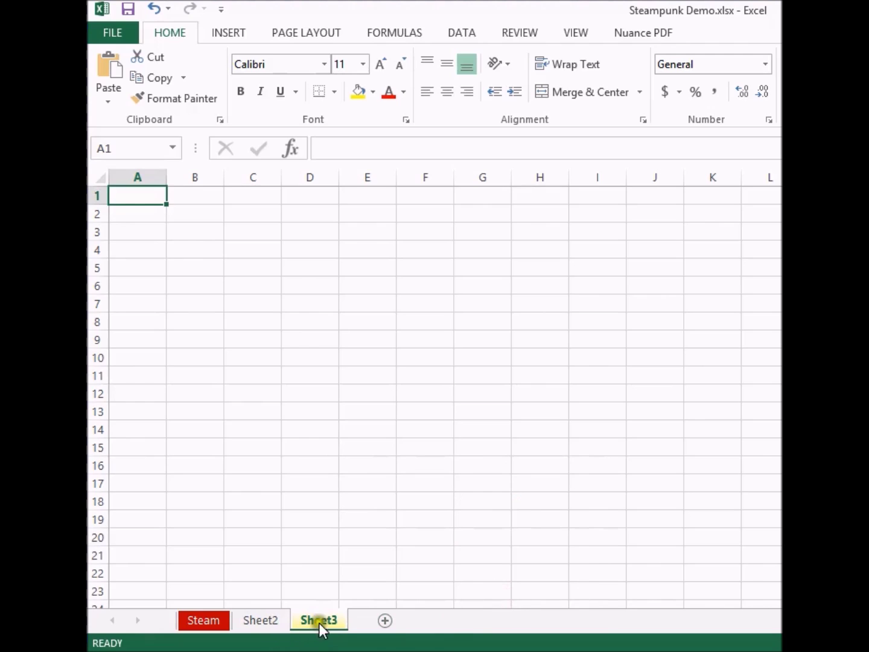
left_click_drag(325, 619, 184, 617)
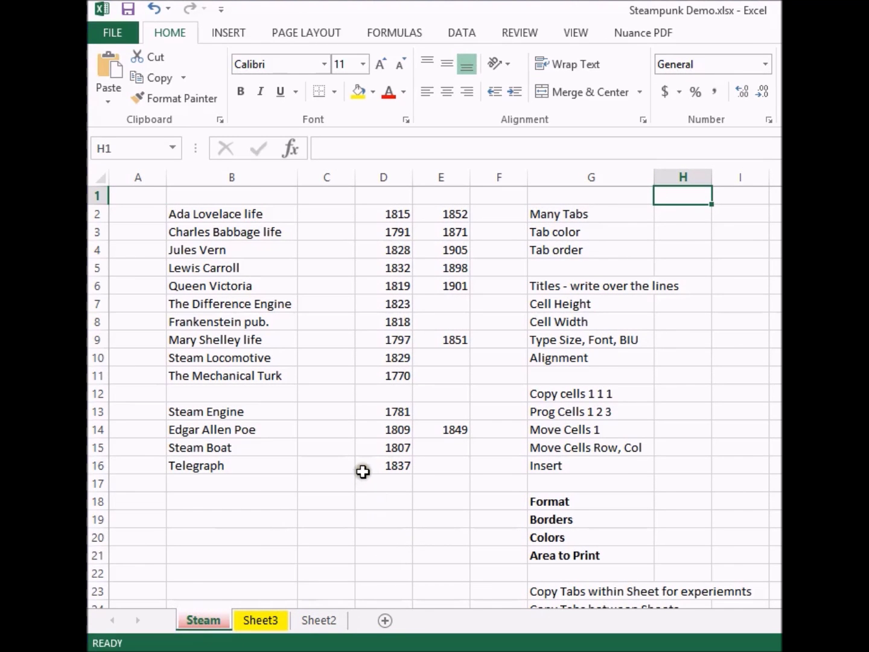
Enter the long sample text "dcsksdjdskkj ssfsfskfshskhfkh" in cell B19 of the Steam sheet
left_click(224, 521)
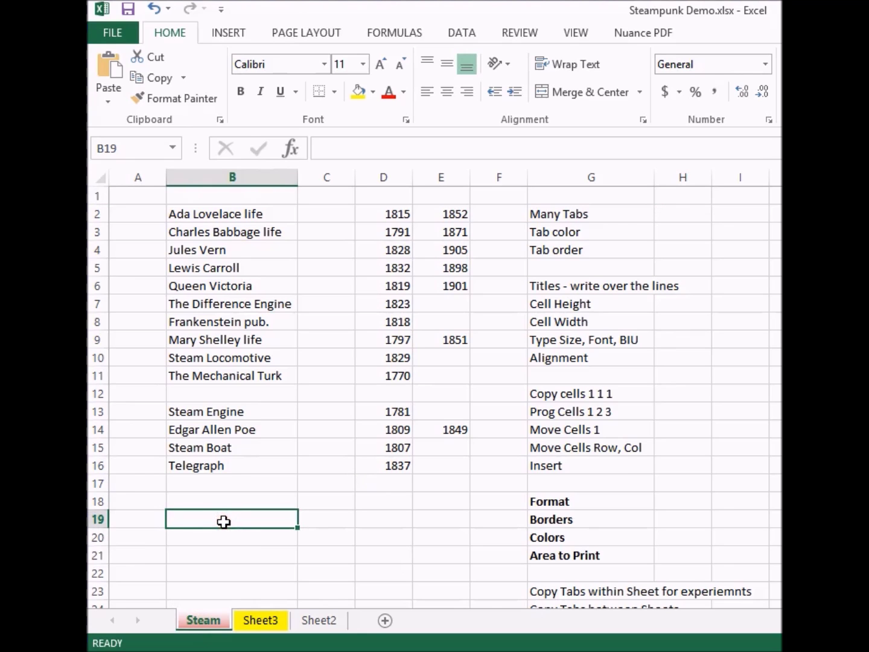
type("dcsksdjdskkj ssfsfskfshskhfkh")
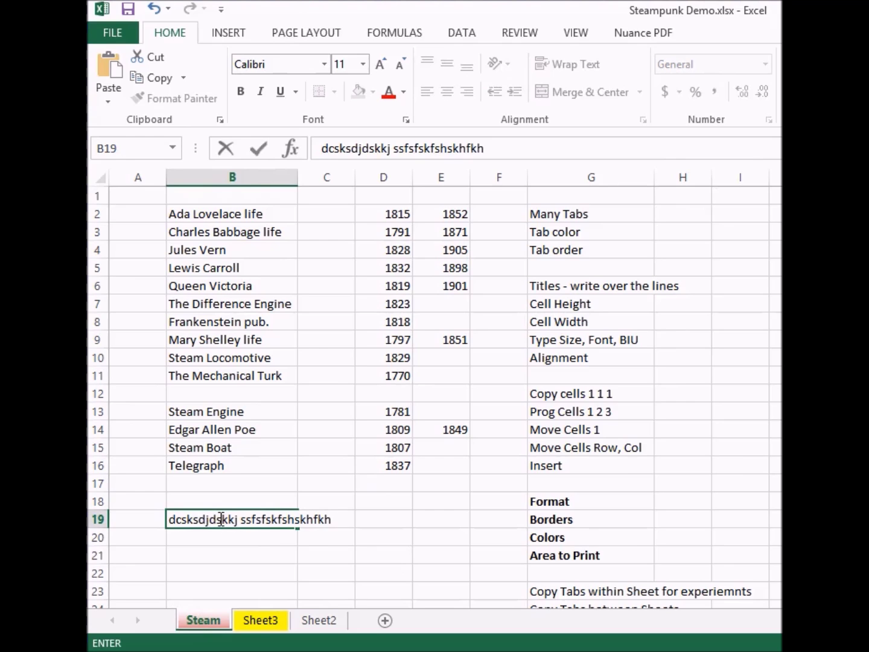
left_click(280, 559)
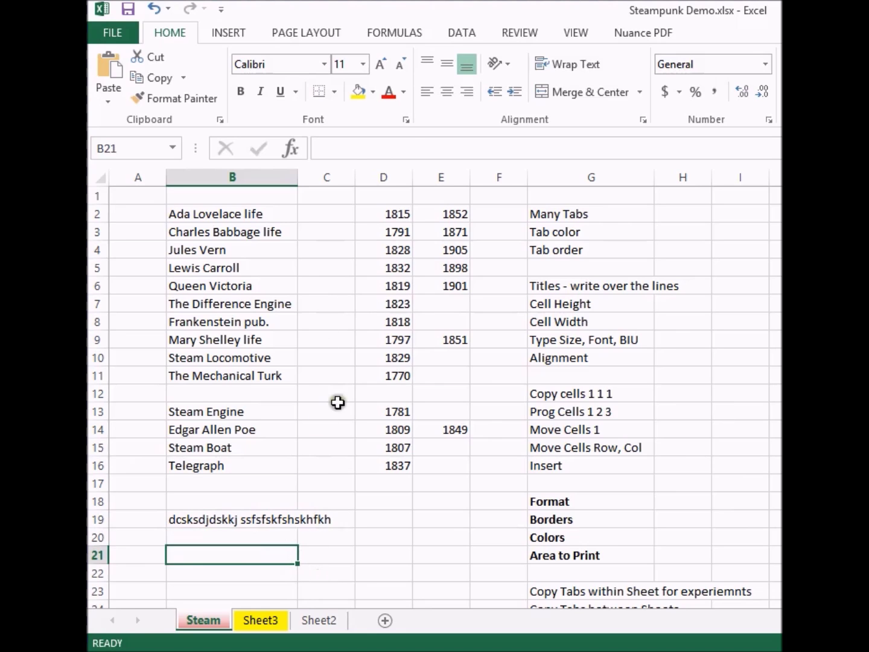
Widen column B until the long text in B19 fits, and make row 6 slightly taller
left_click_drag(295, 176, 339, 181)
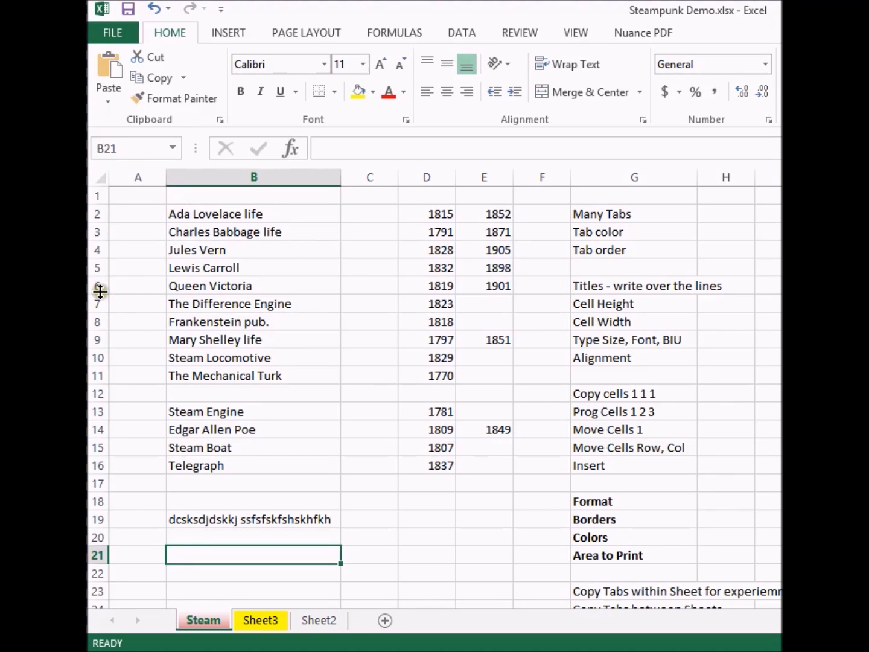
mouse_move(100, 292)
left_mouse_down()
mouse_move(97, 343)
mouse_move(93, 294)
left_mouse_up()
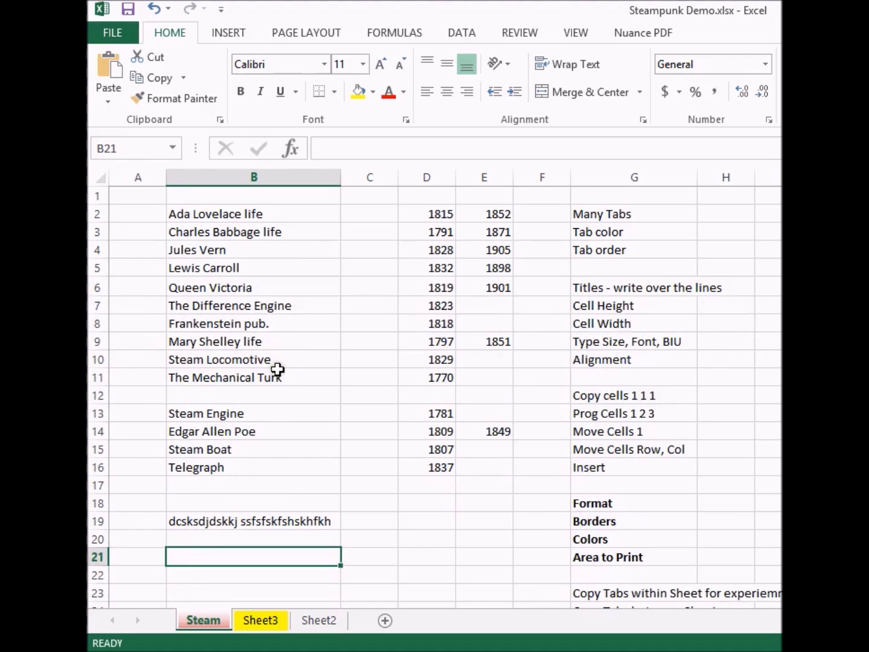
Clear the sample text from cell B19 and narrow column B to a width of about 22
left_click(269, 522)
key("BackSpace")
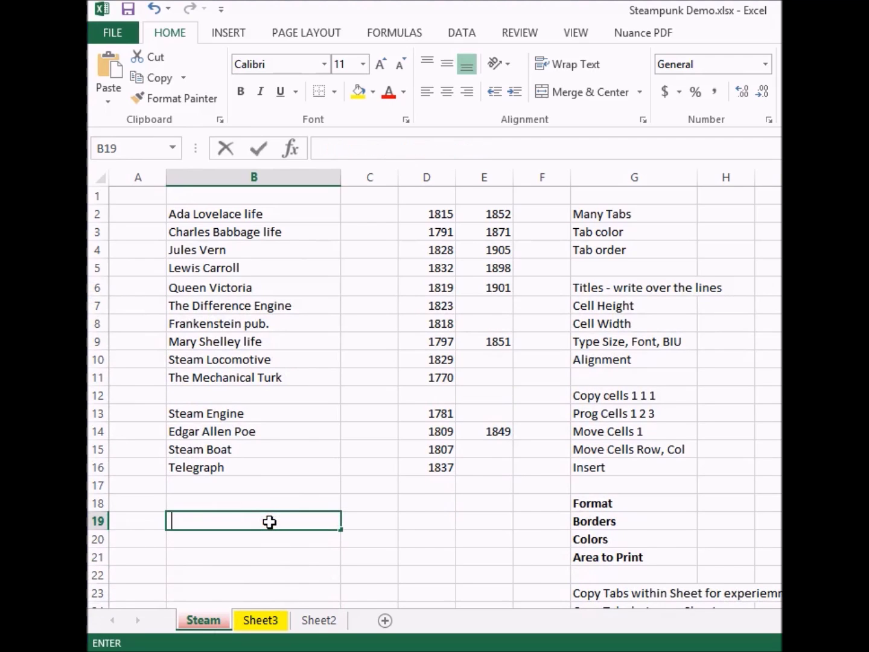
left_click(365, 507)
left_click_drag(340, 177, 309, 179)
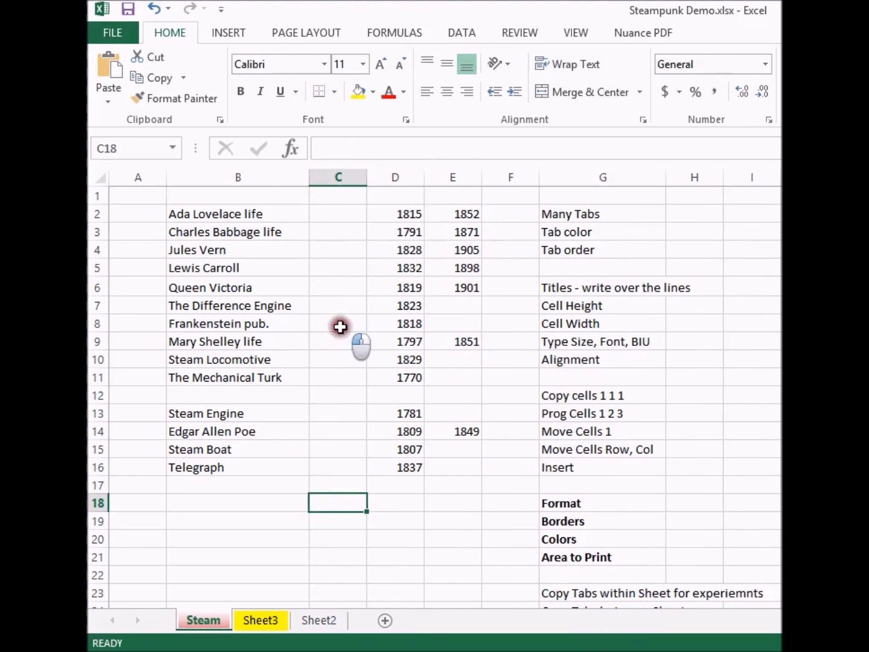
left_click(342, 324)
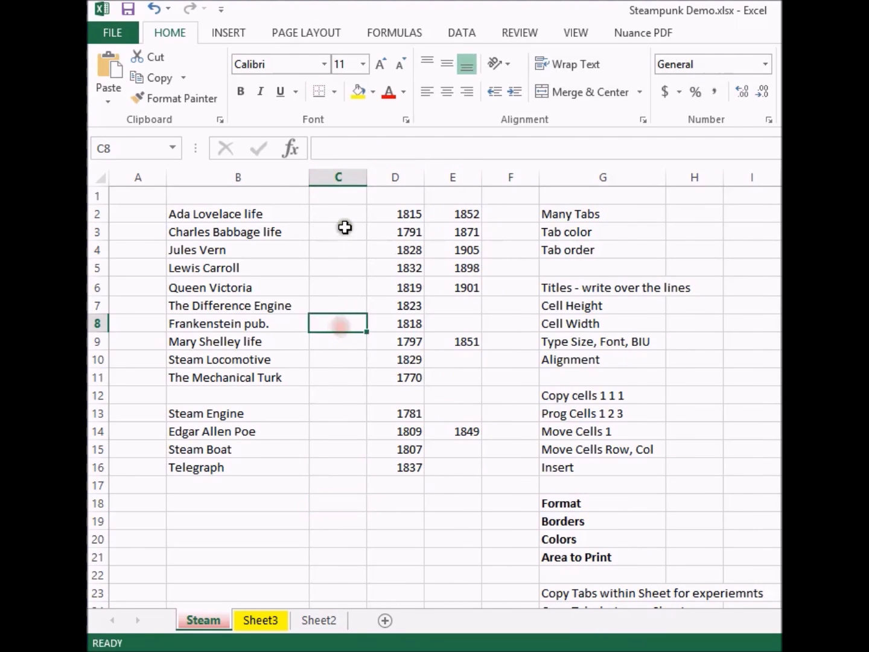
Check column B's exact width in the Column Width dialog and cancel without changing it
right_click(226, 179)
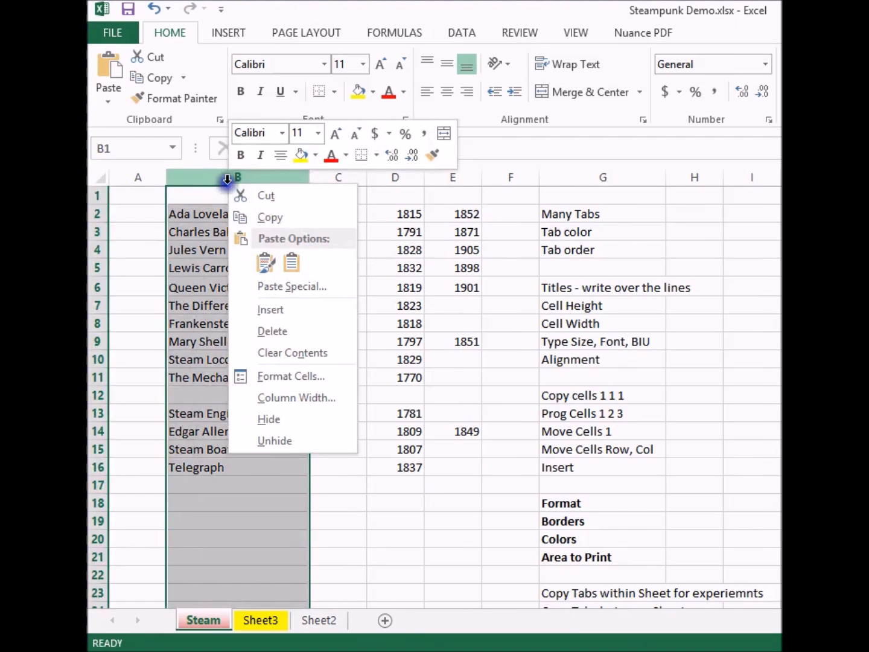
left_click(298, 394)
type("22")
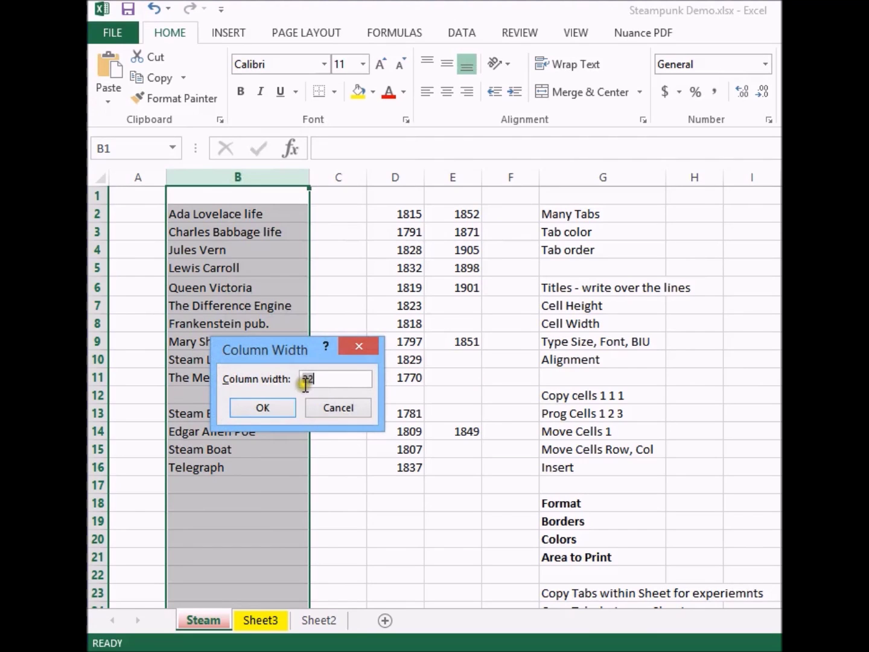
left_click(329, 407)
left_click(329, 262)
Set the width of columns C through G to 22 and undo that change
left_click_drag(320, 175, 582, 175)
right_click(582, 175)
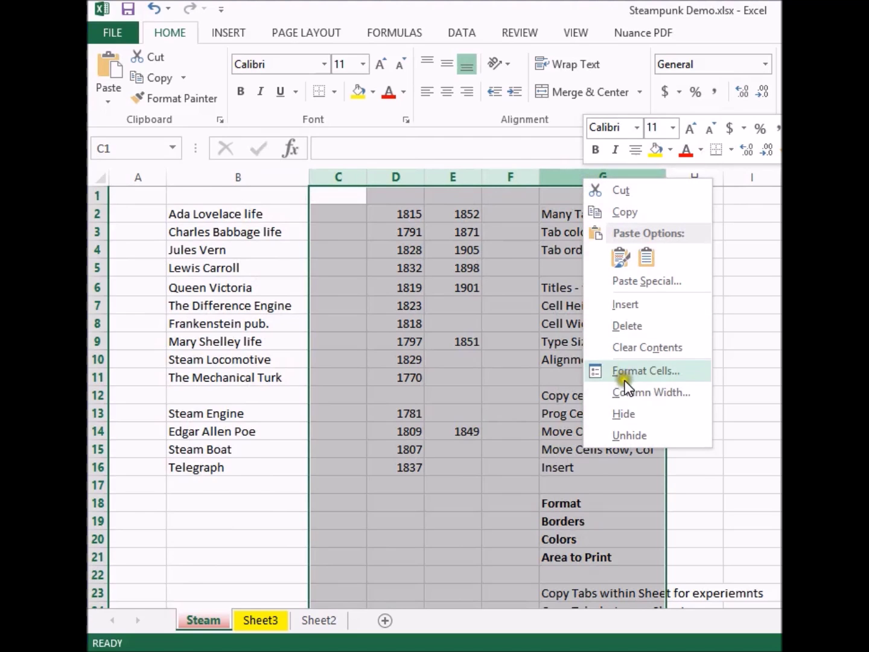
left_click(636, 399)
type("22")
left_click(618, 414)
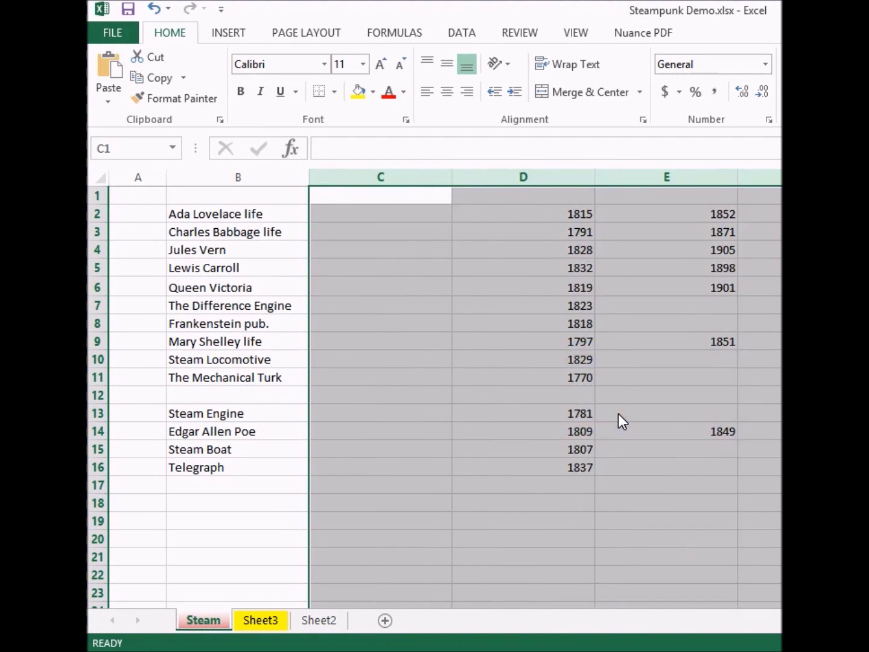
left_click(617, 460)
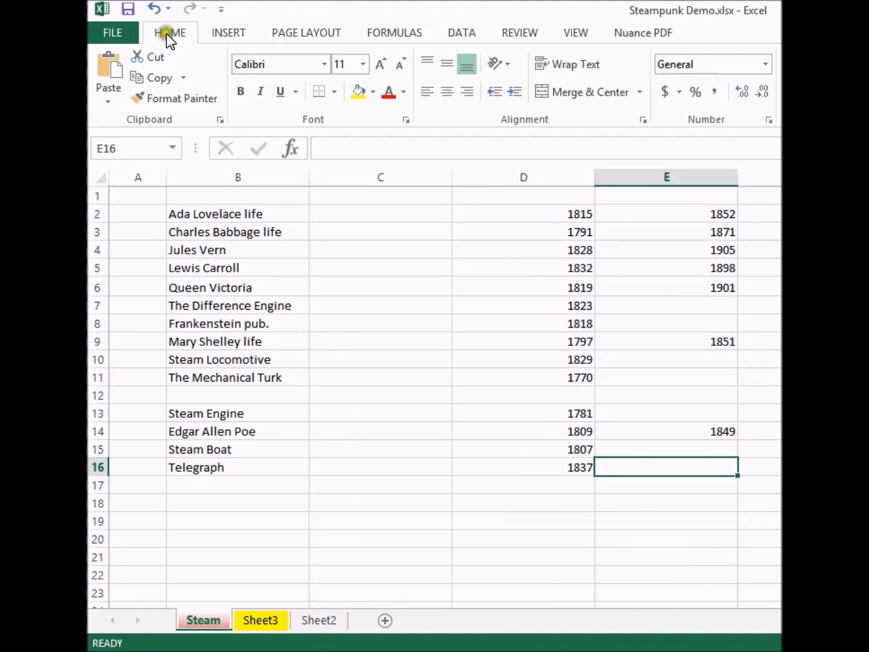
left_click(157, 10)
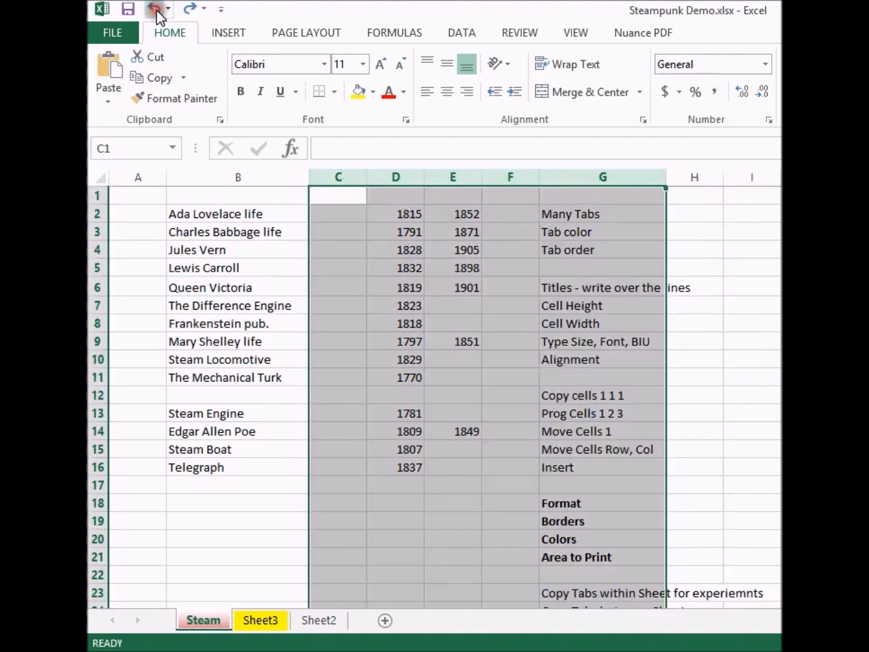
Check the exact height of row 10 in the Row Height dialog and cancel without changing it
left_click(99, 361)
right_click(100, 362)
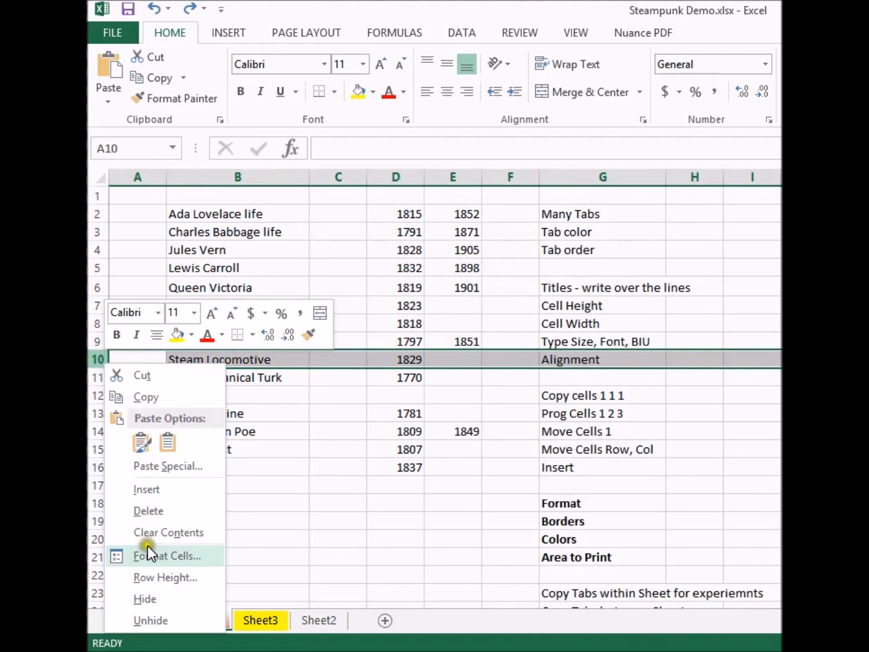
left_click(155, 579)
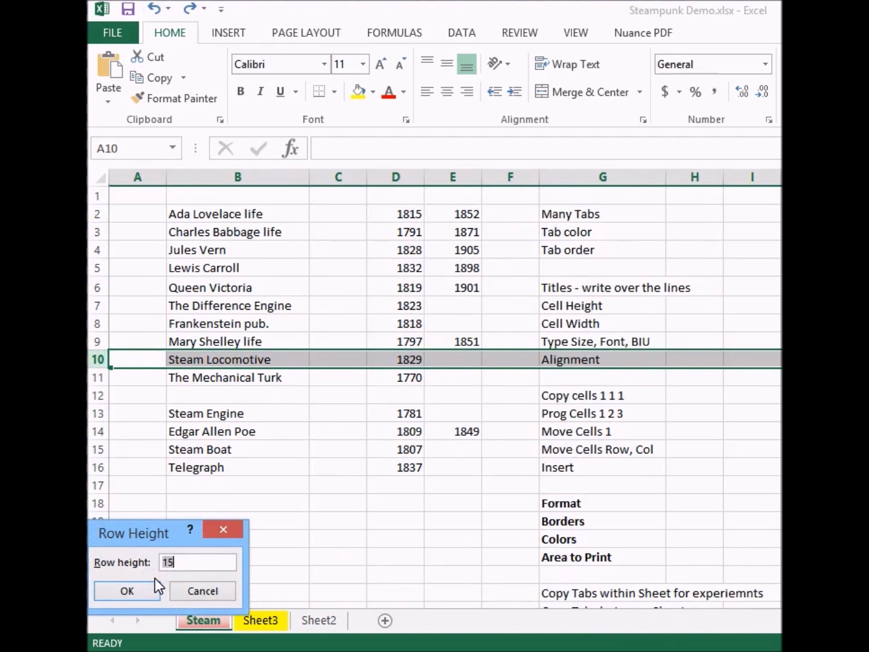
left_click(184, 588)
left_click(363, 517)
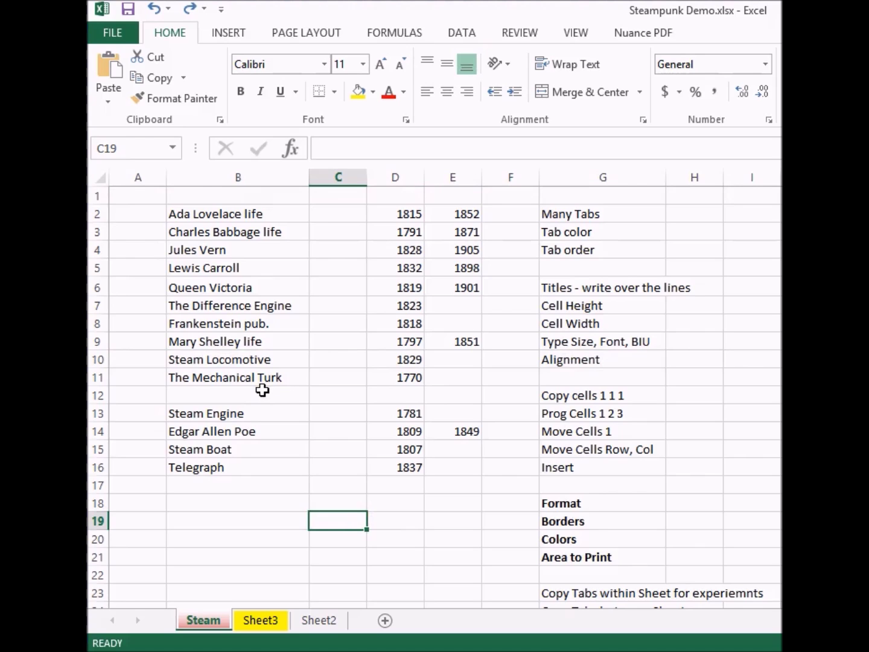
Make the "Ada Lovelace life" text in cell B2 bold and italic
left_click(231, 219)
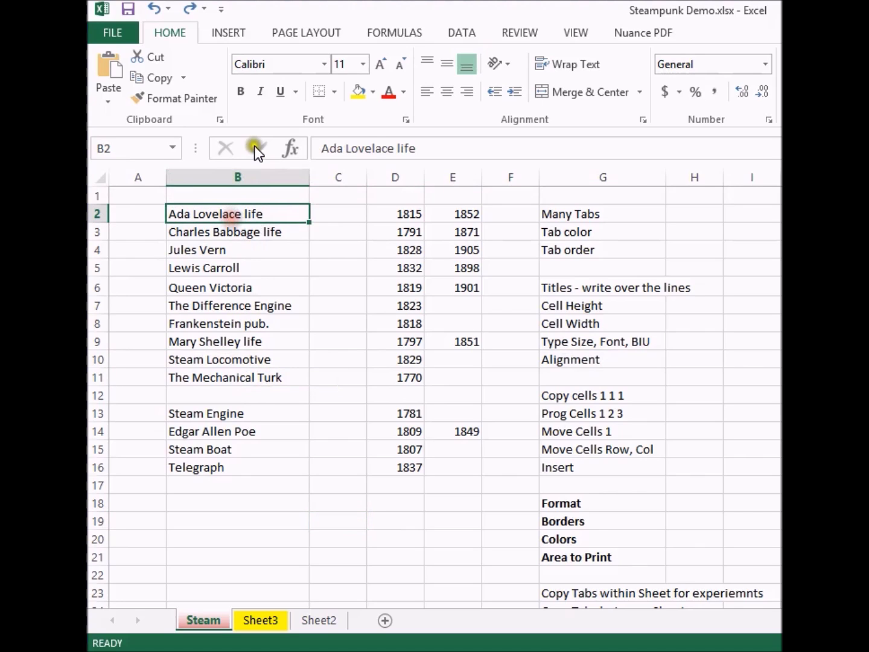
left_click(242, 92)
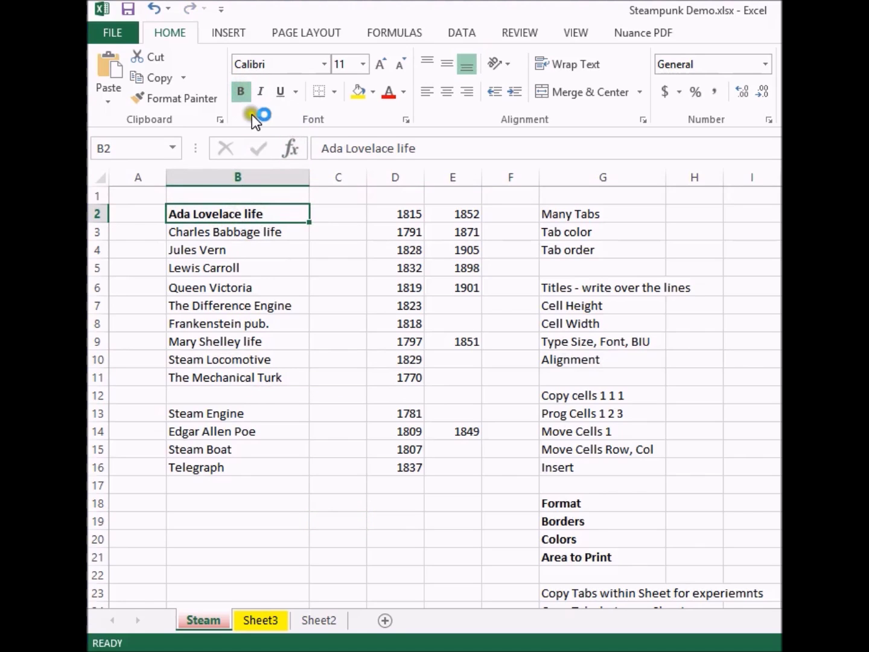
left_click(262, 92)
Change the font of cell B2 to AcmeFont and set its size to 22
left_click(324, 63)
left_click(312, 219)
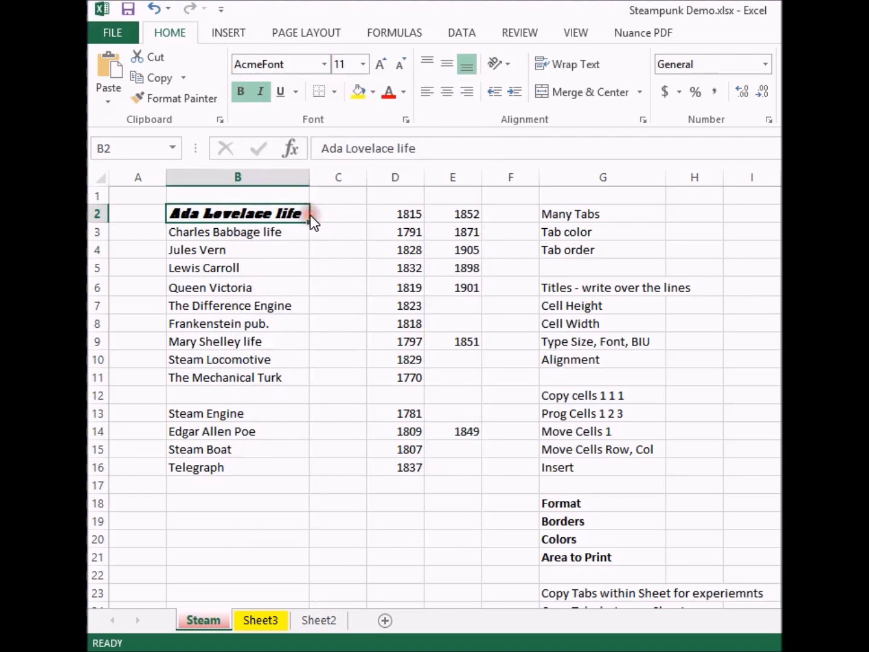
left_click(364, 64)
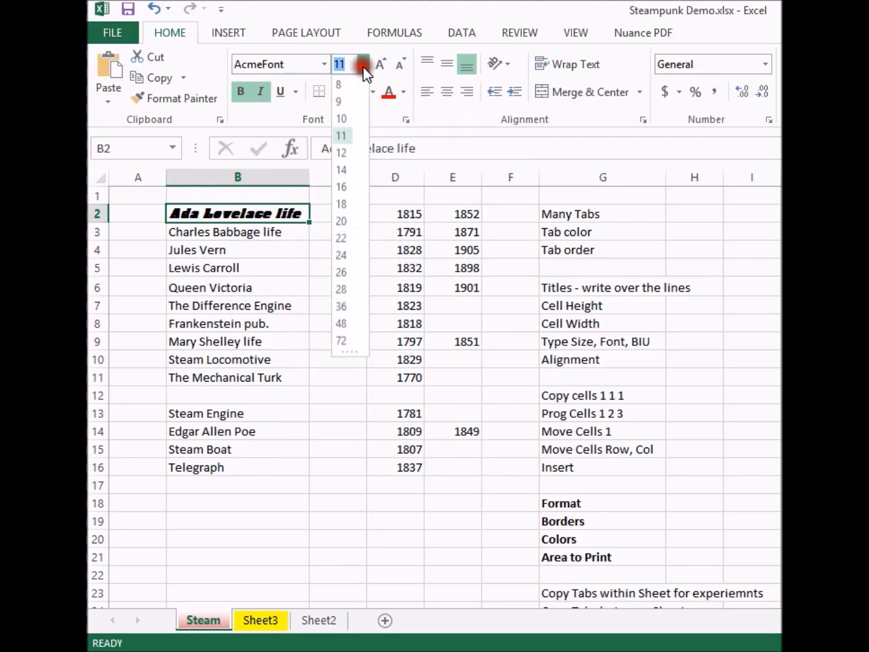
left_click(347, 229)
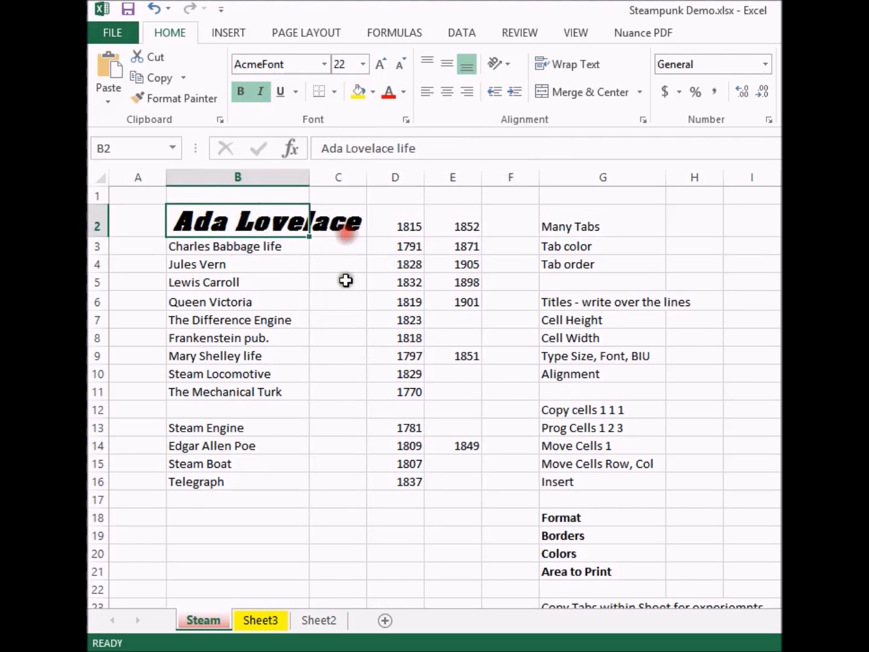
Widen column B to fit the enlarged B2 text, and undo the widening together with all font formatting on B2
left_click(342, 466)
left_click_drag(309, 176, 378, 176)
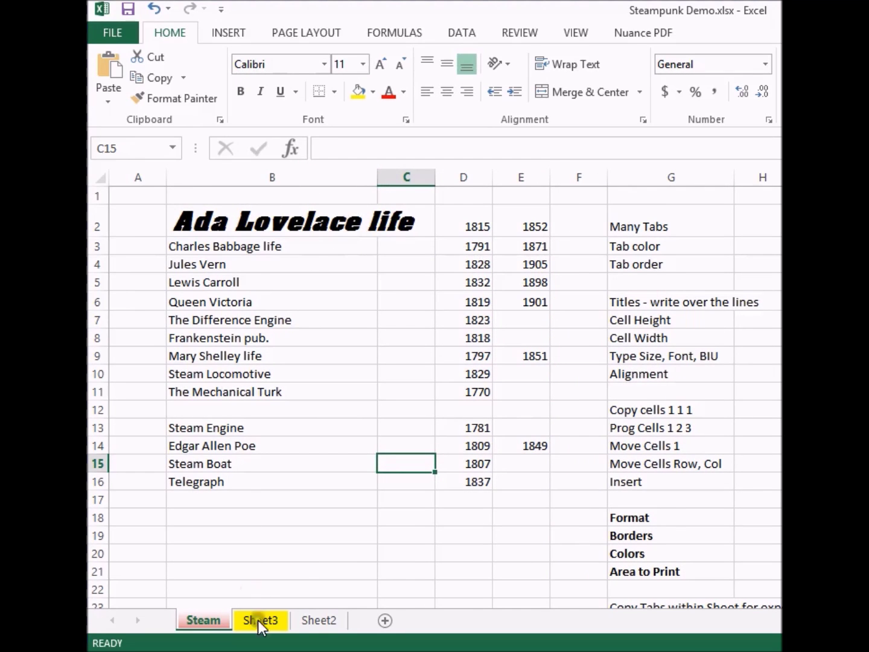
left_click(154, 8)
left_click(154, 7)
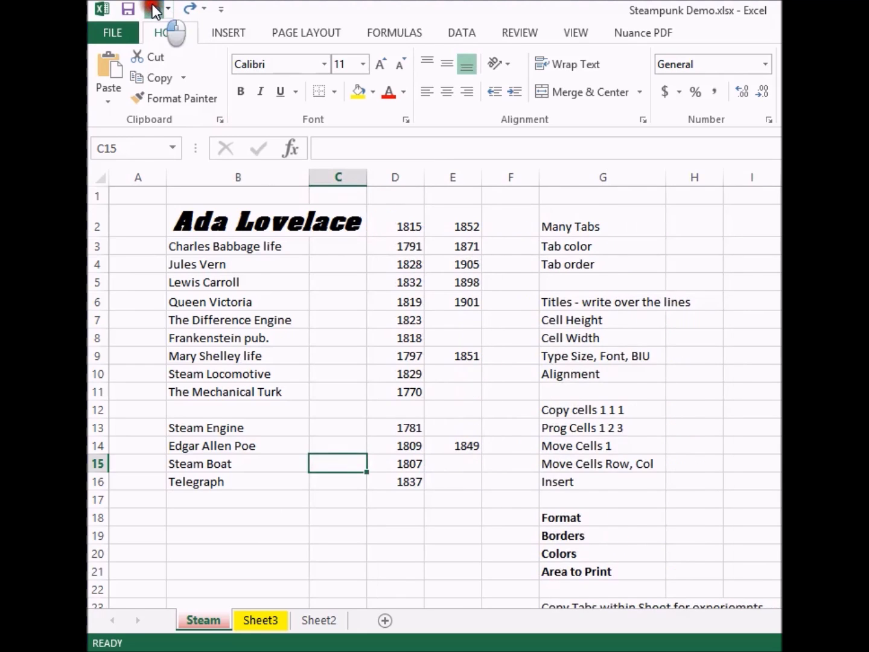
left_click(154, 8)
left_click(154, 8)
left_click(154, 9)
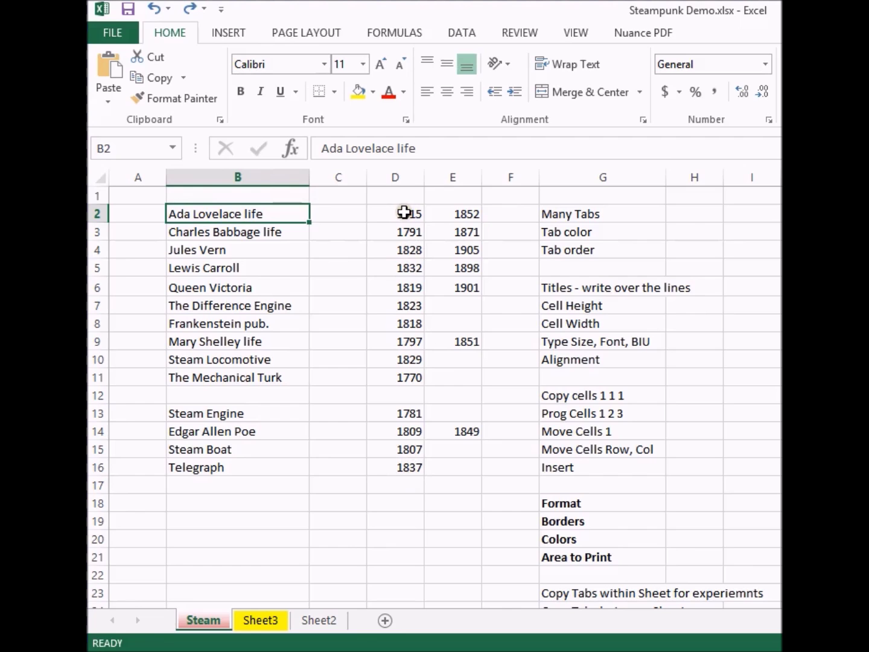
Review the Number and Date format categories for cells D2:E22 in Format Cells and cancel without applying them
left_click_drag(405, 213, 443, 577)
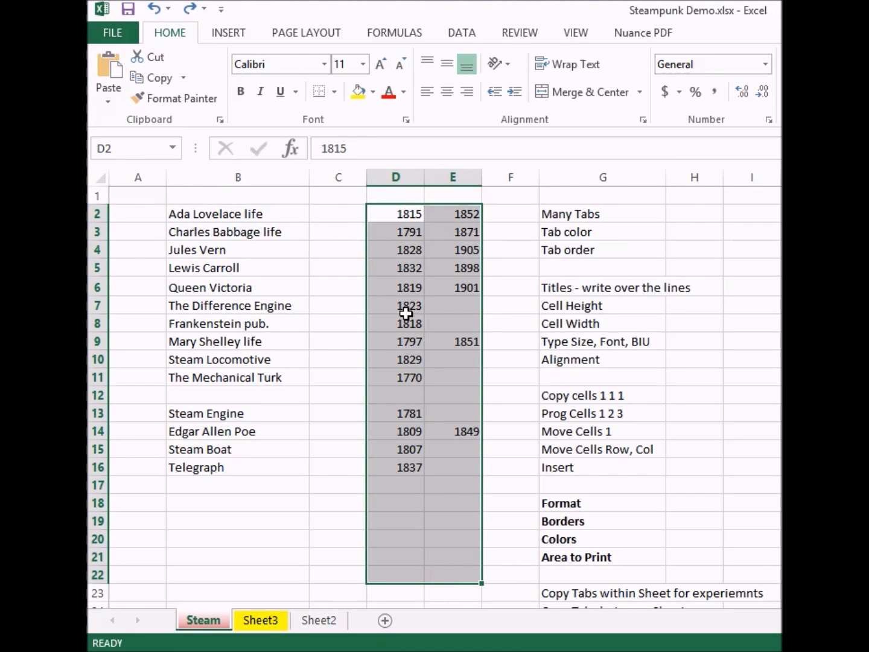
right_click(445, 497)
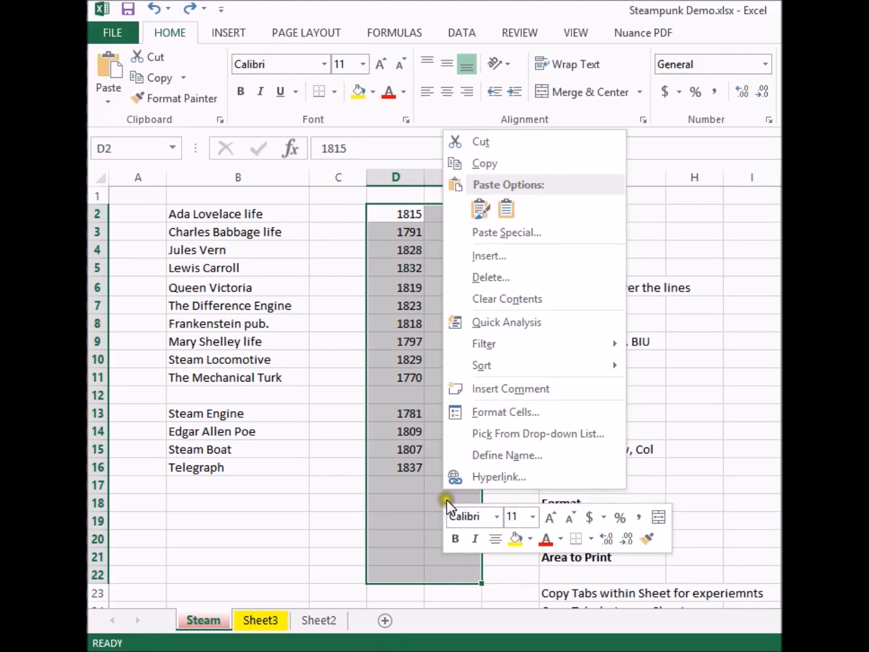
left_click(497, 416)
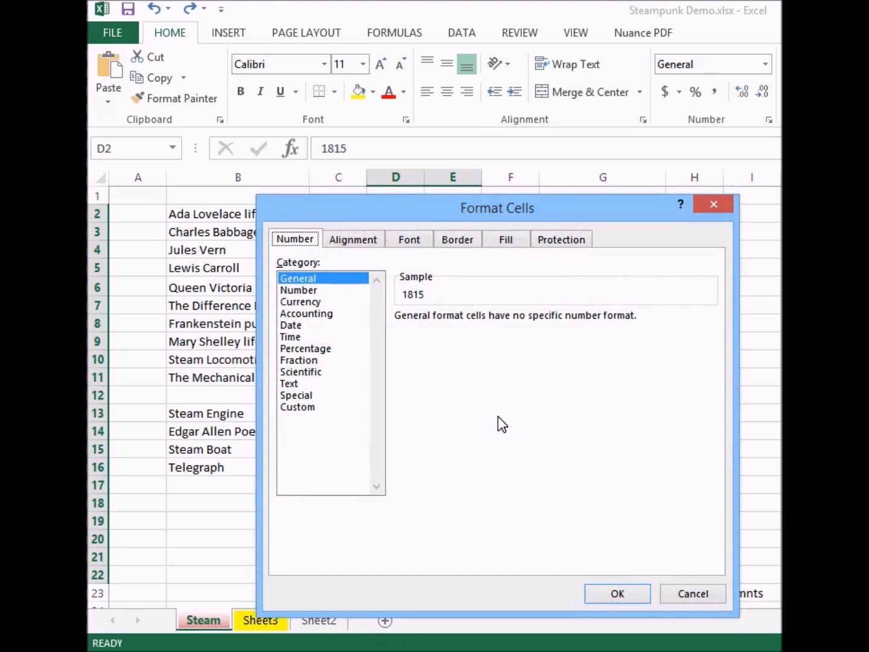
left_click(311, 289)
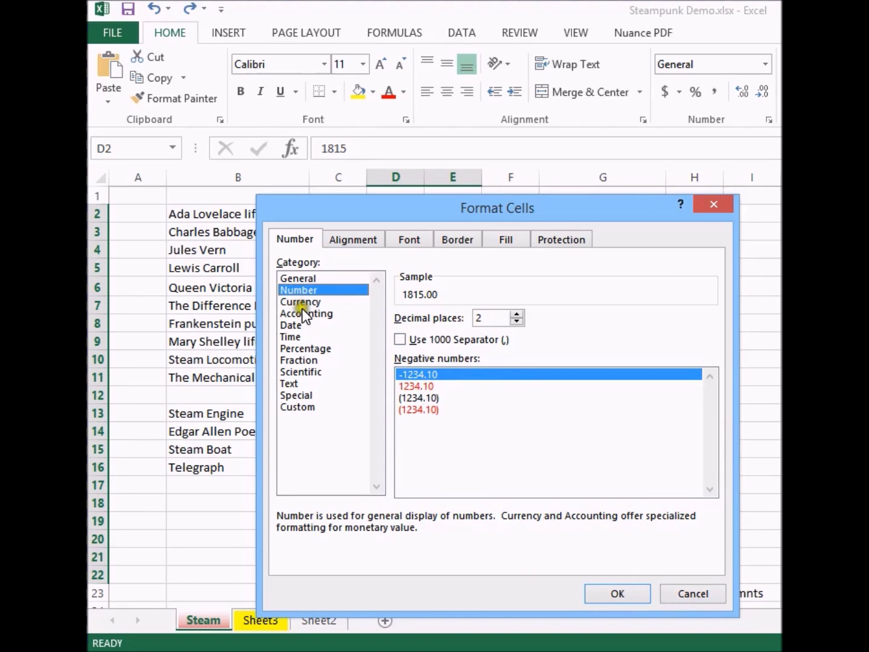
left_click(300, 325)
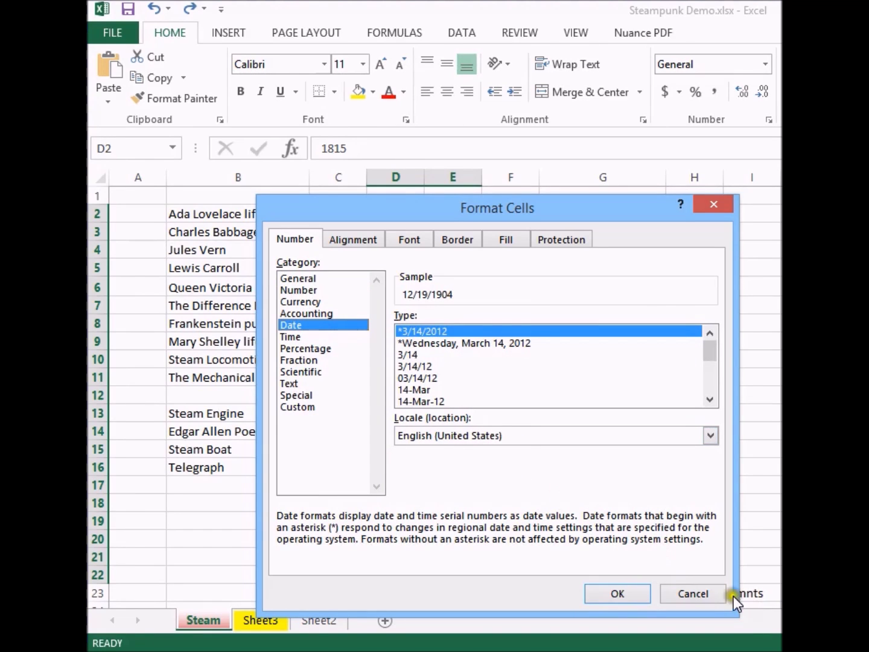
left_click(712, 596)
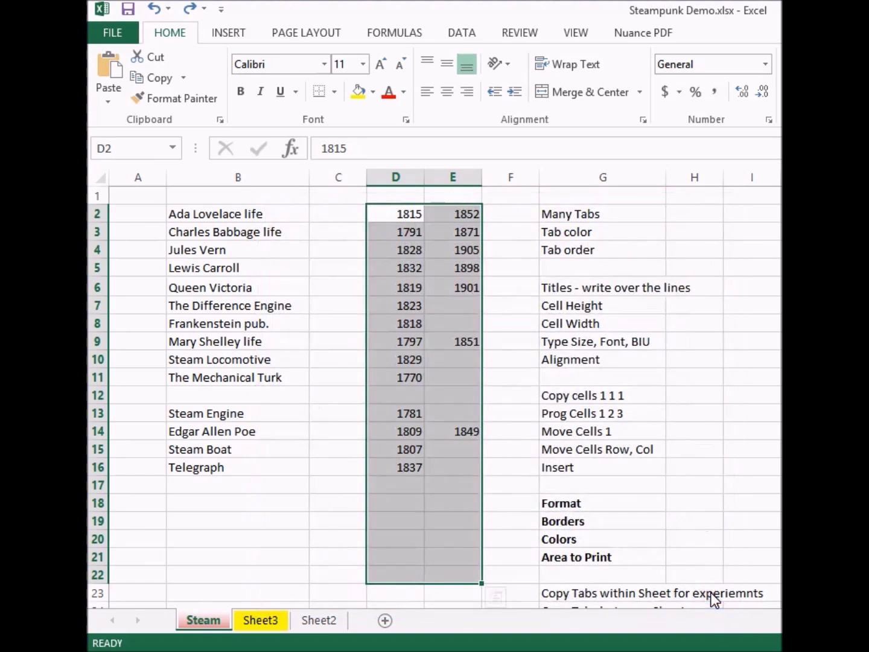
Align cells D2:E22 to Left (Indent) horizontally and Top vertically
right_click(396, 210)
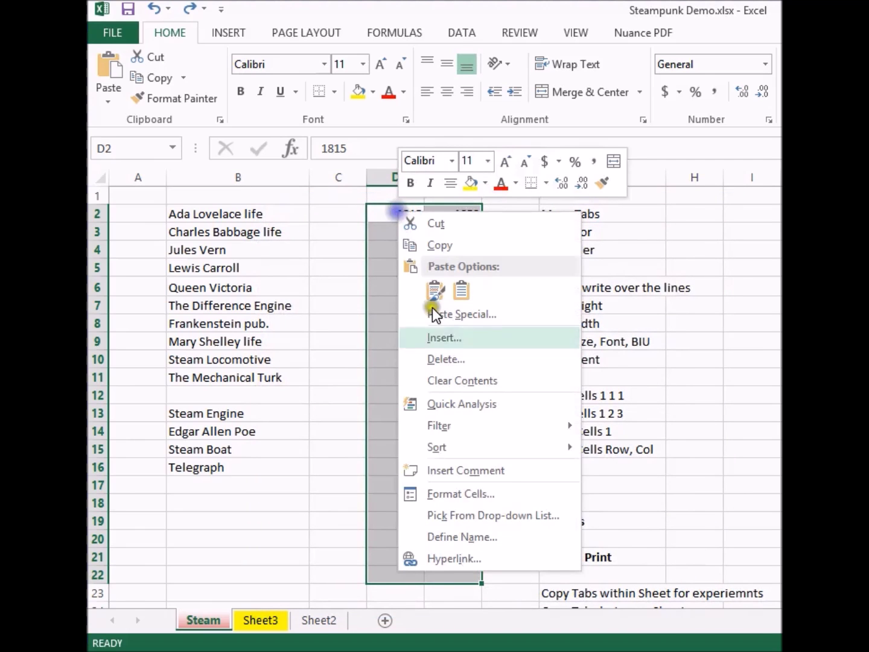
left_click(464, 493)
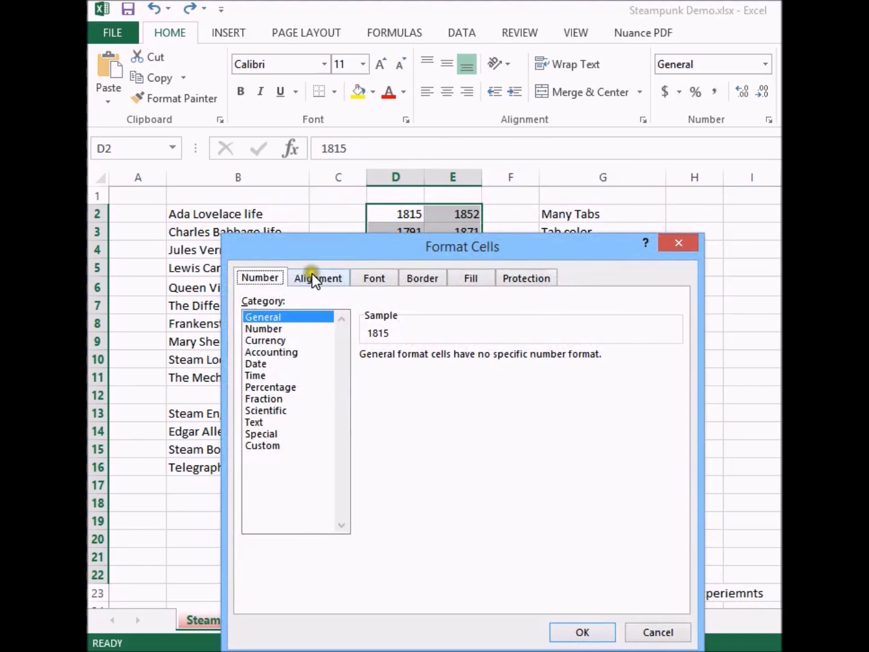
left_click(312, 276)
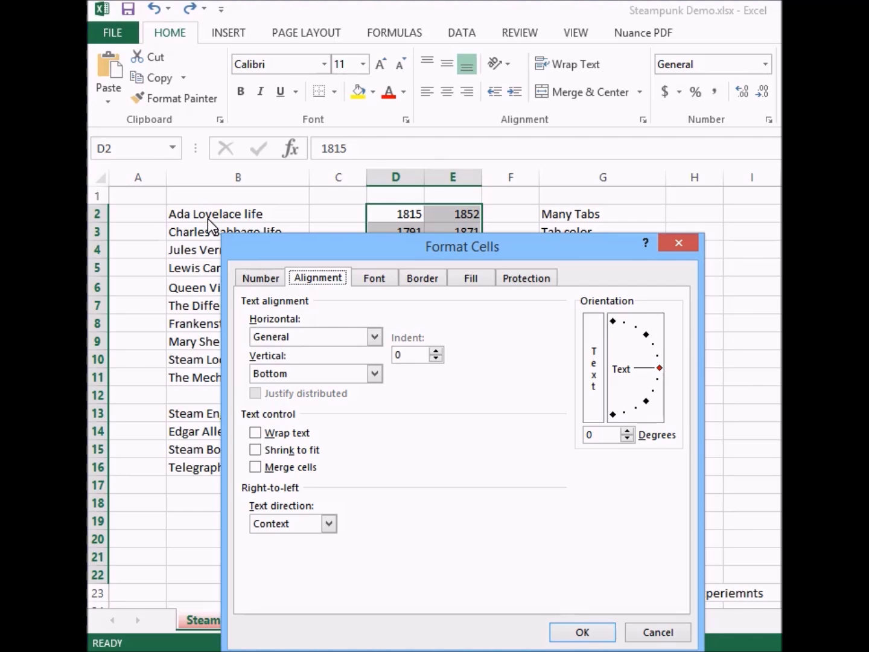
left_click(373, 374)
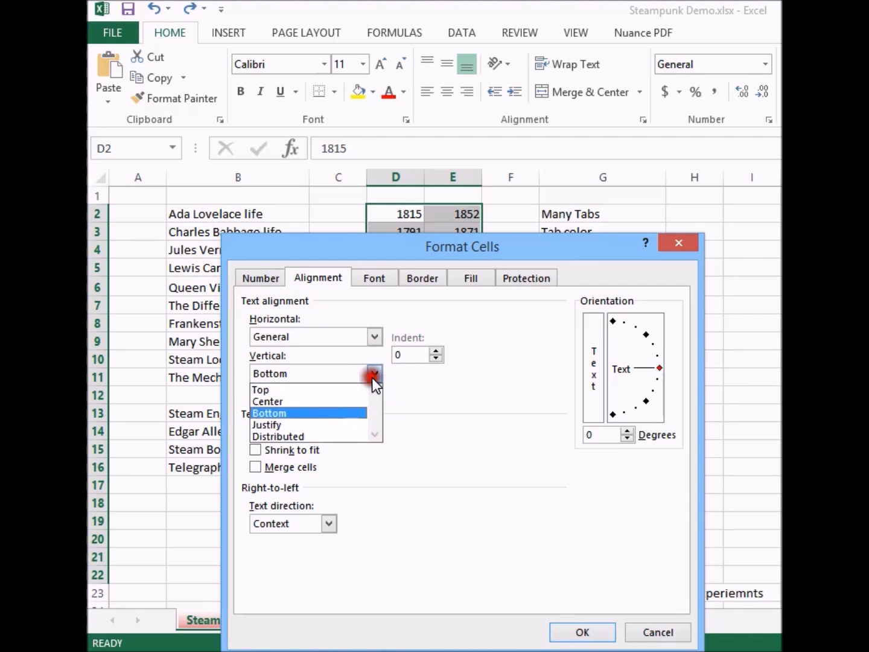
left_click(274, 391)
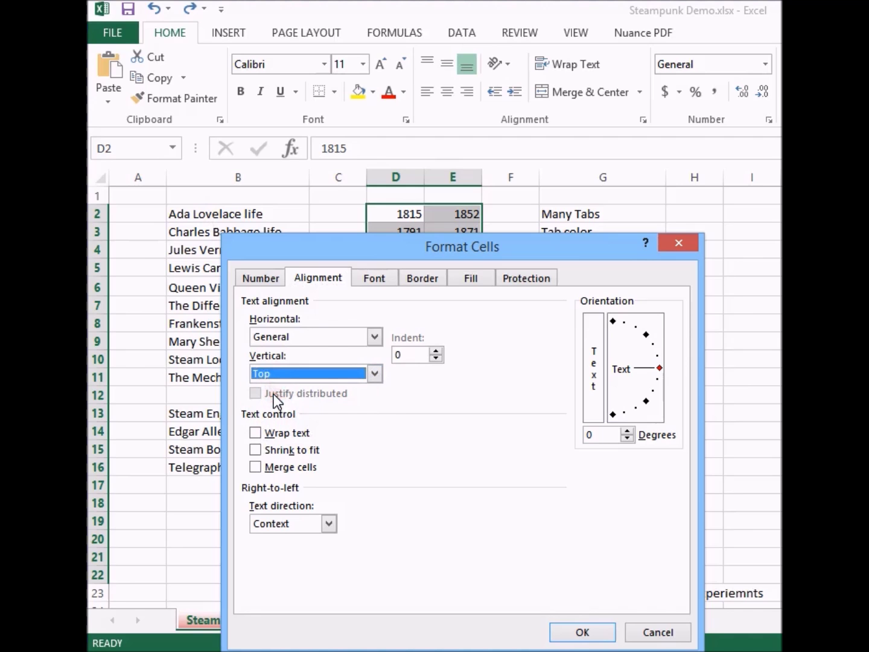
left_click(375, 338)
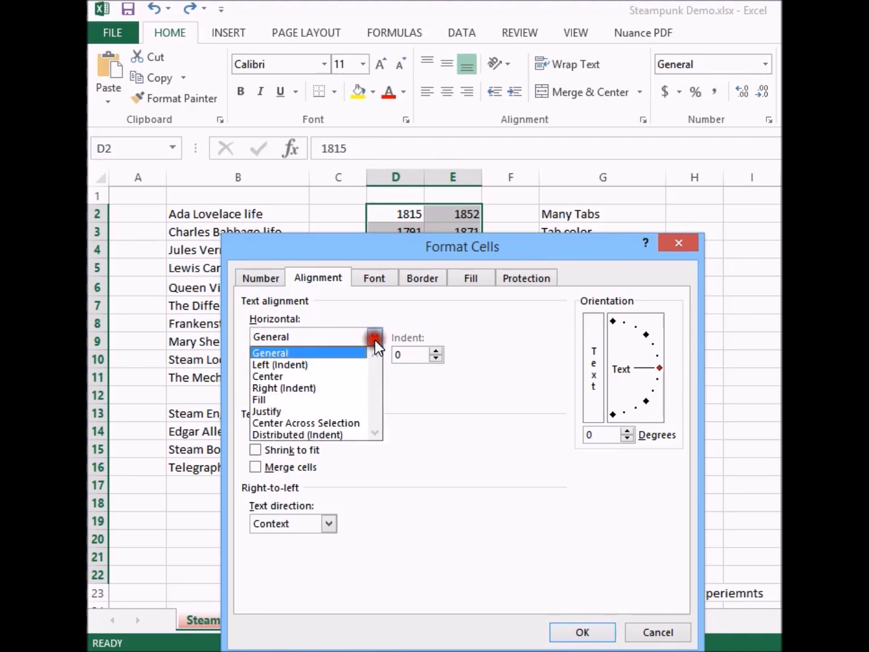
left_click(272, 364)
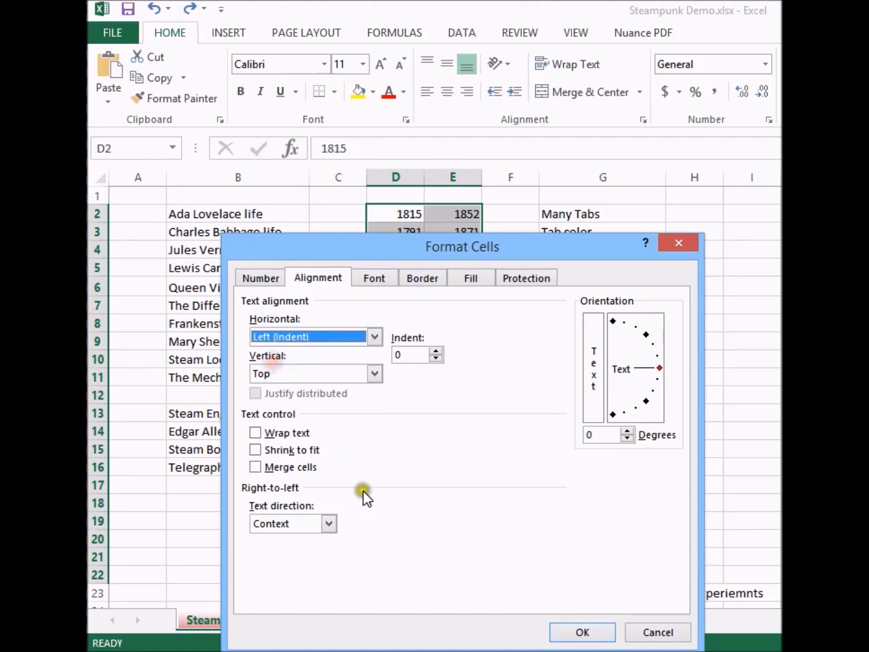
left_click(586, 633)
left_click(278, 520)
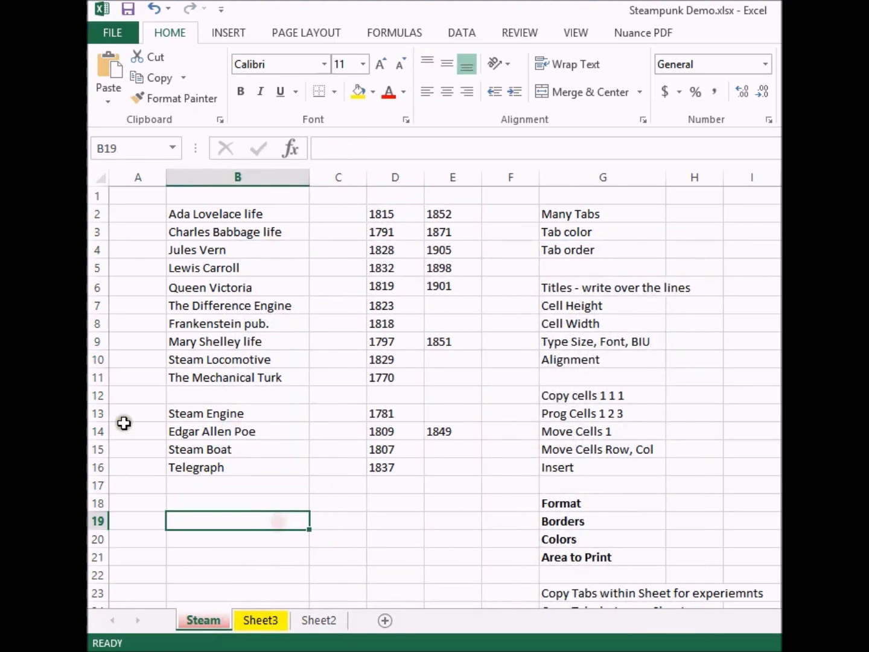
Make row 9 several times taller and set the vertical alignment of cell B9 to Top
left_click_drag(93, 350, 94, 397)
left_click(179, 377)
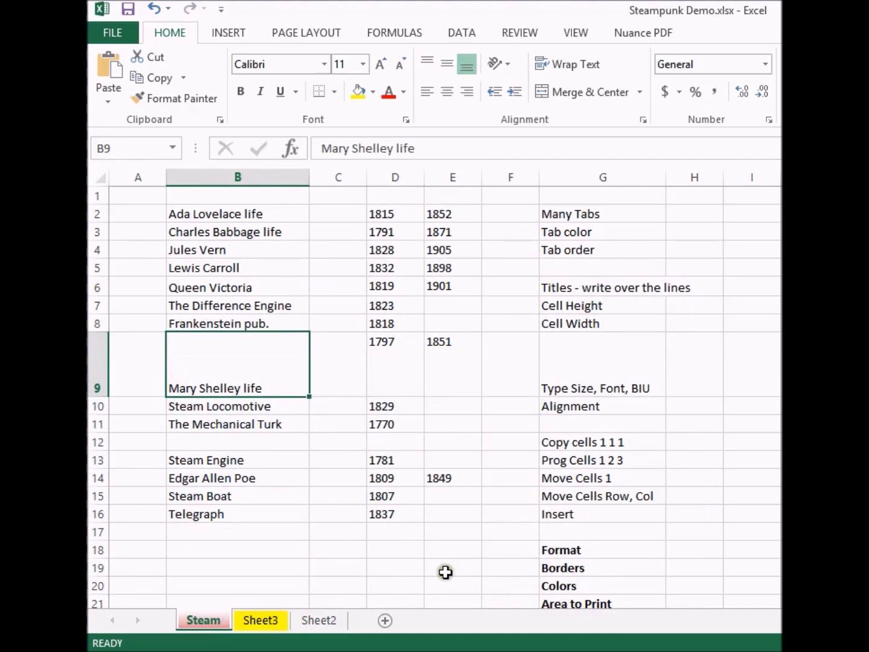
right_click(268, 387)
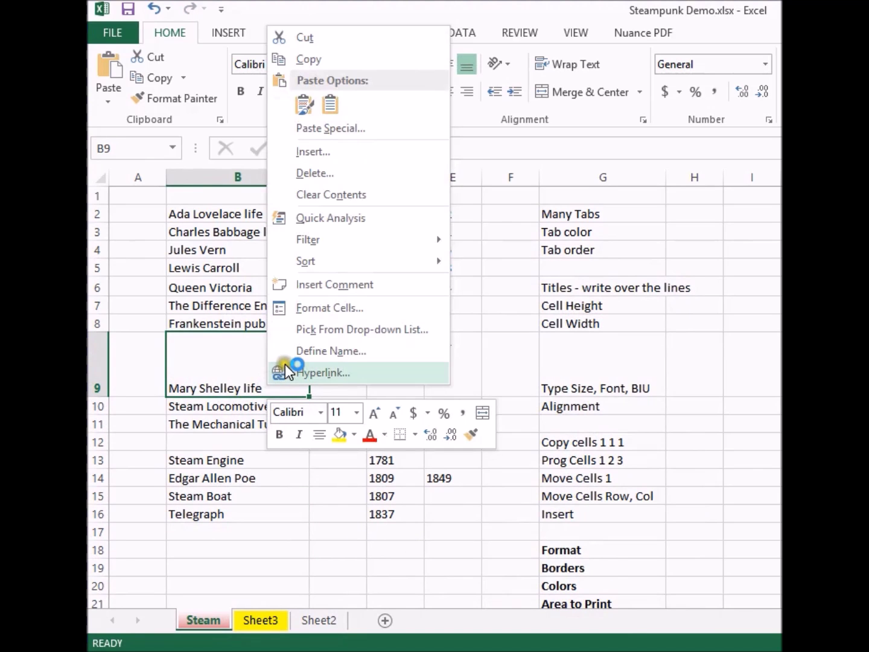
left_click(303, 308)
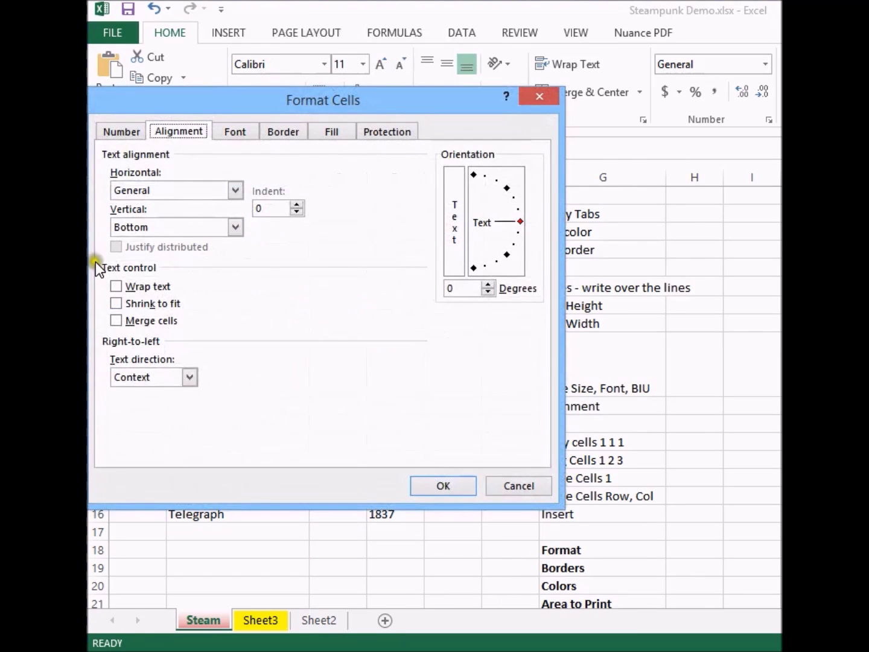
left_click(232, 226)
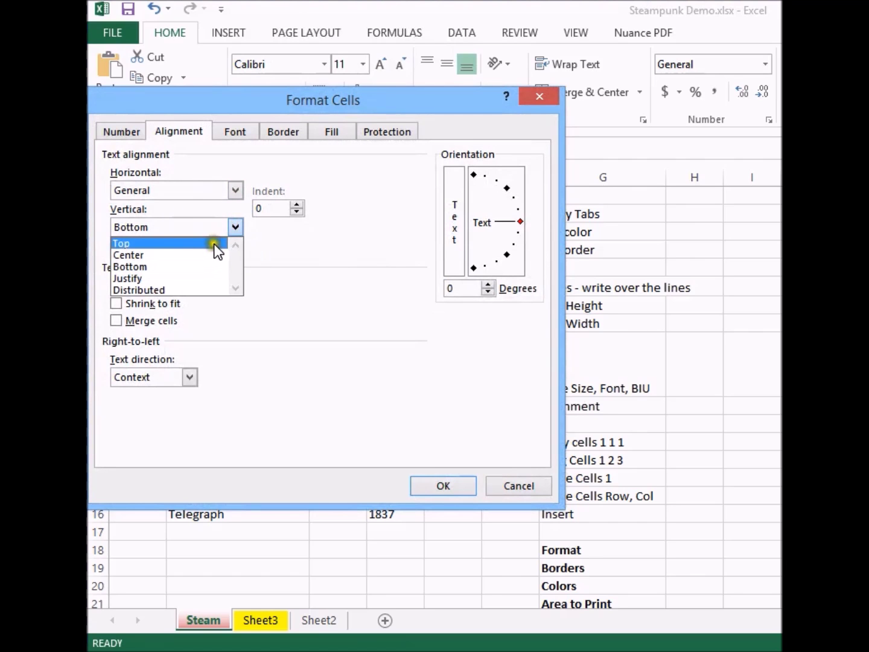
left_click(214, 244)
left_click(425, 489)
left_click(404, 605)
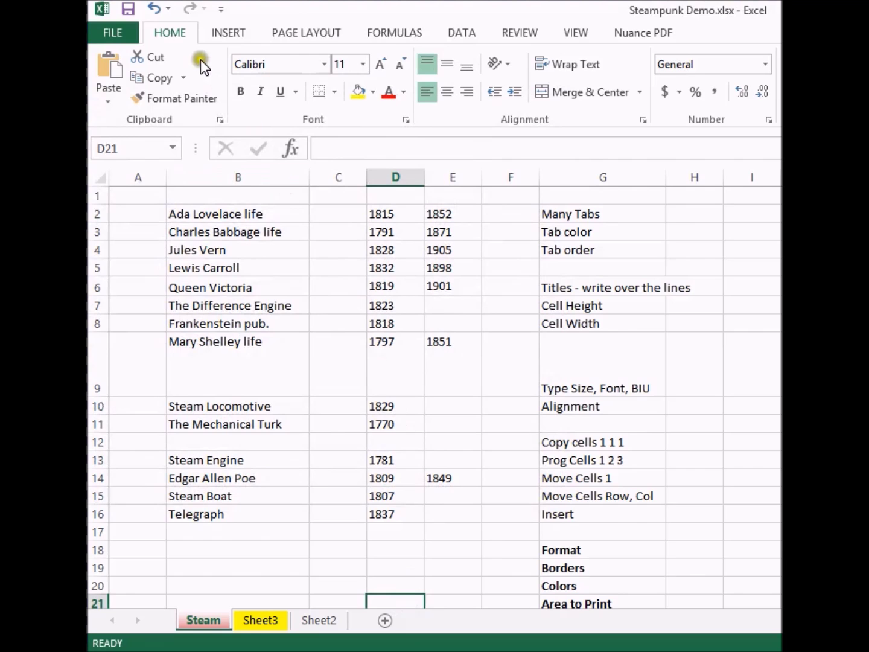
Undo the vertical alignment of B9 and the height change of row 9
left_click(149, 7)
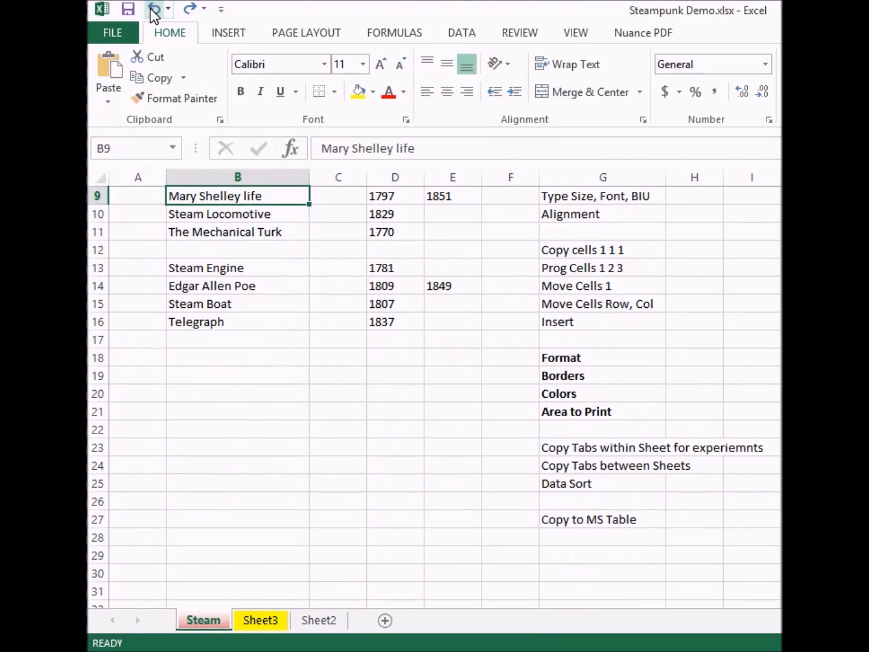
scroll(378, 356, "up", 3)
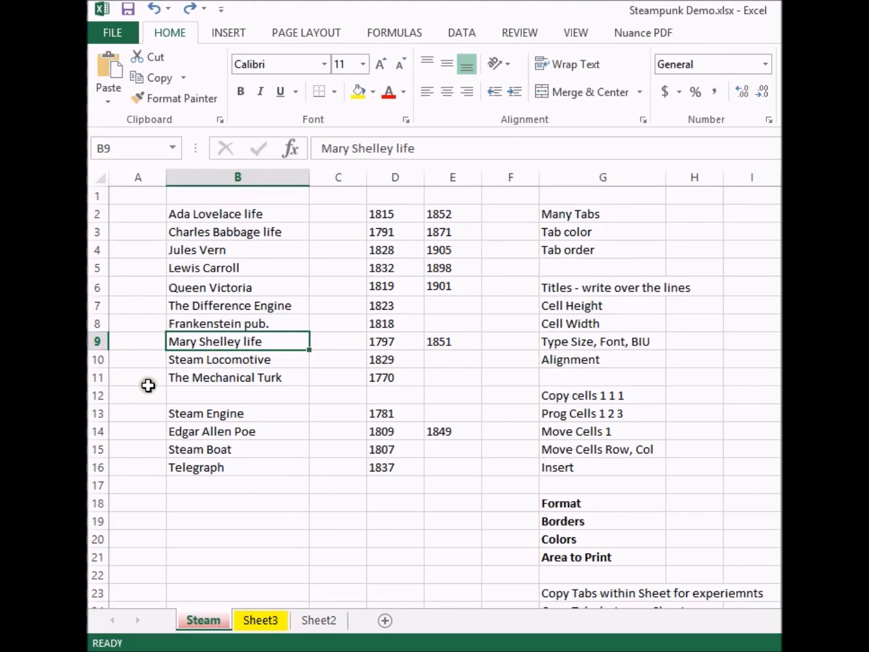
Enter "steam" in cell A2 and copy it down through A16 with the fill handle
left_click(125, 215)
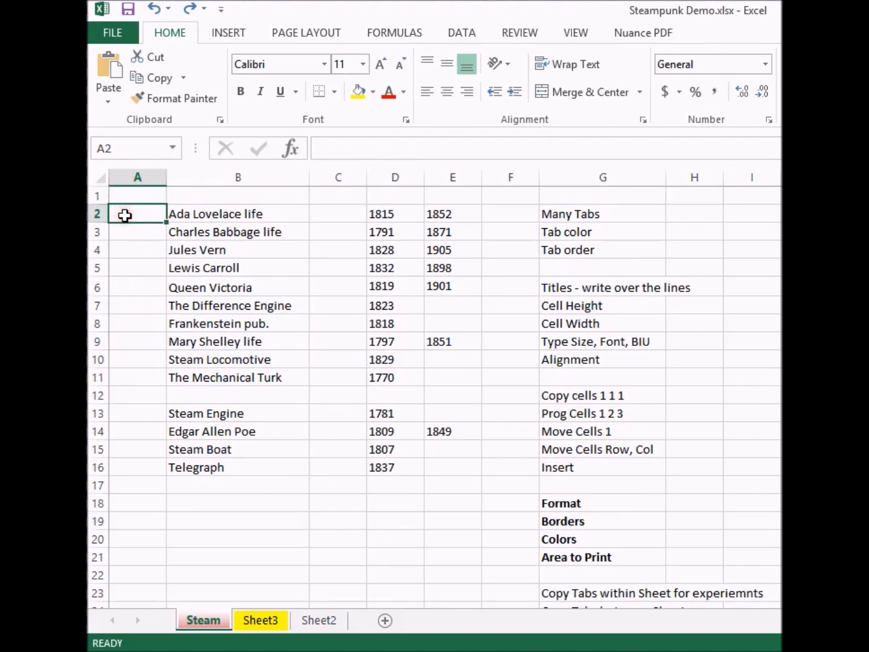
type("steam")
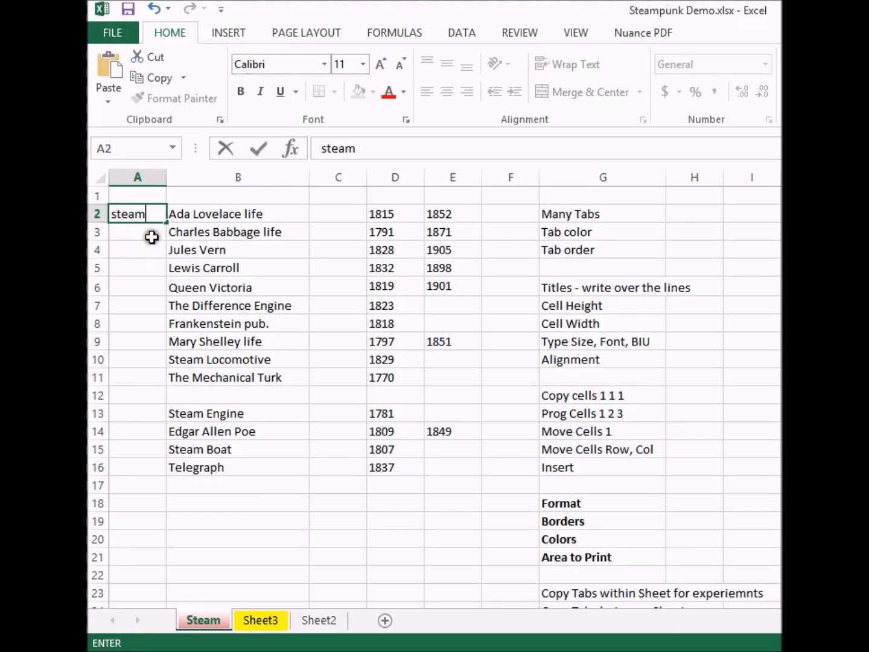
left_click(149, 254)
left_click(150, 215)
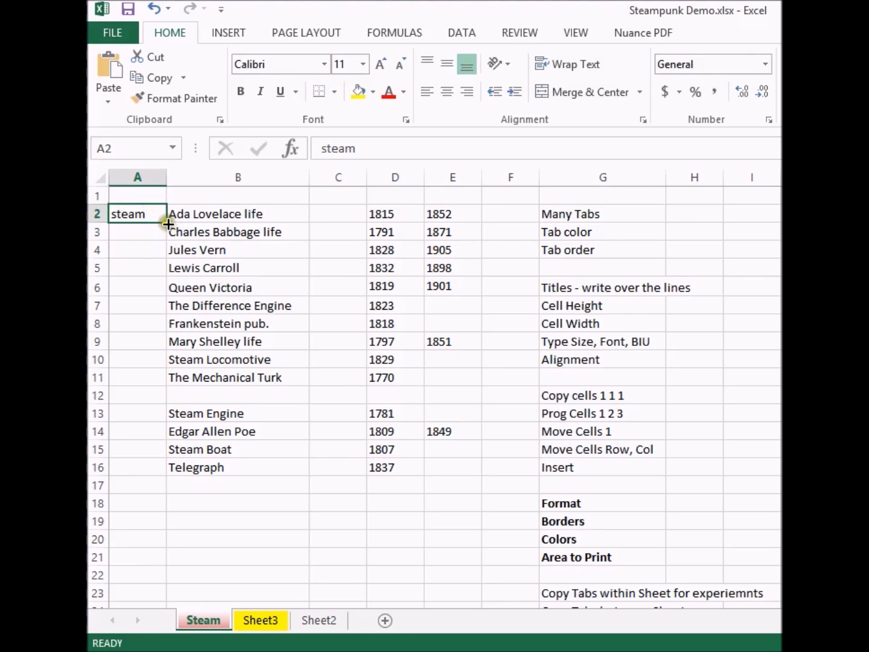
left_click_drag(165, 222, 154, 477)
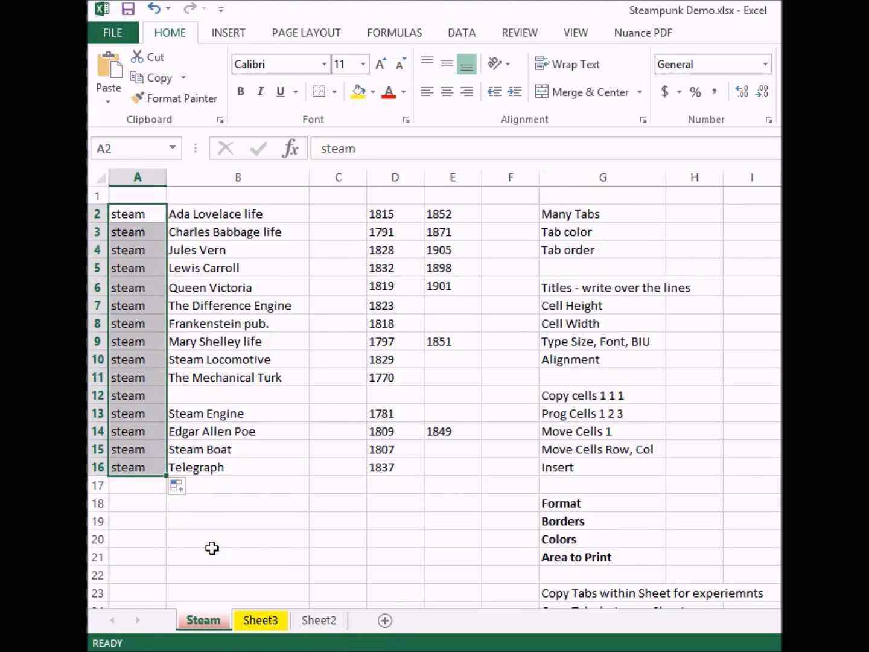
Undo the fill in column A and clear the contents of cell A2
left_click(152, 9)
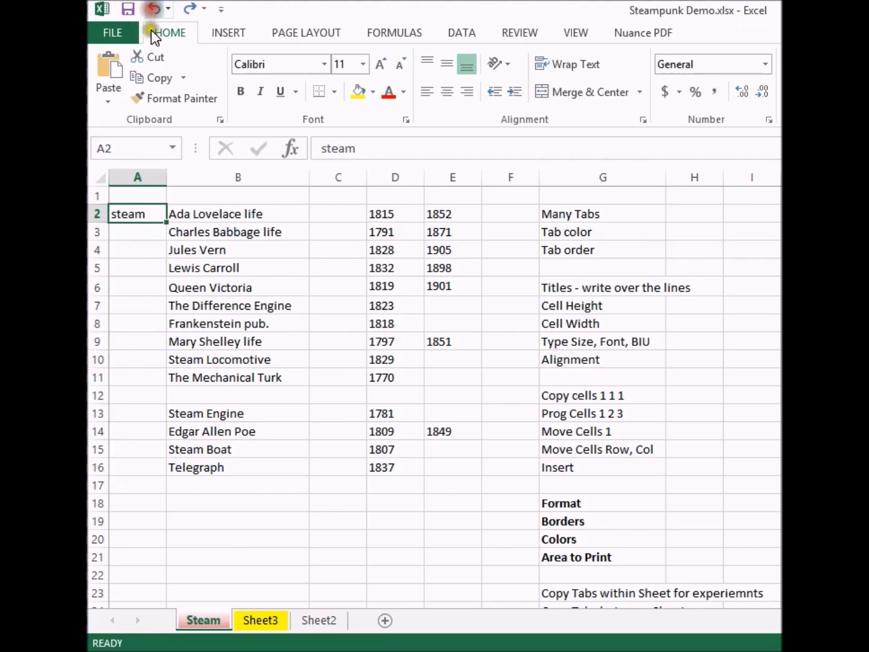
key("BackSpace")
left_click(138, 227)
Enter 1 in A2 and 2 in A3, and extend them as a number series down to A16
left_click(143, 214)
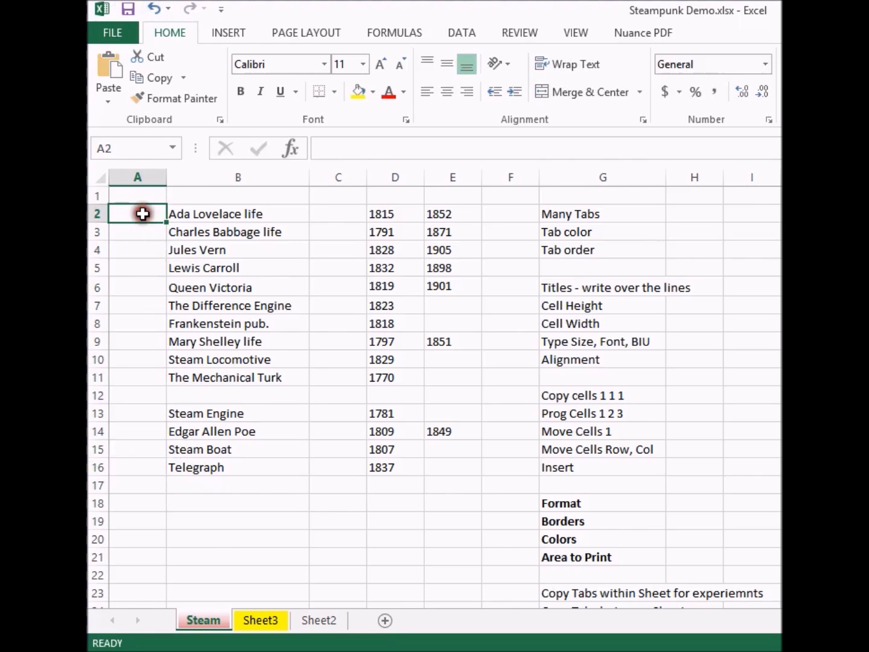
type("1")
left_click(142, 233)
type("2")
left_click(155, 255)
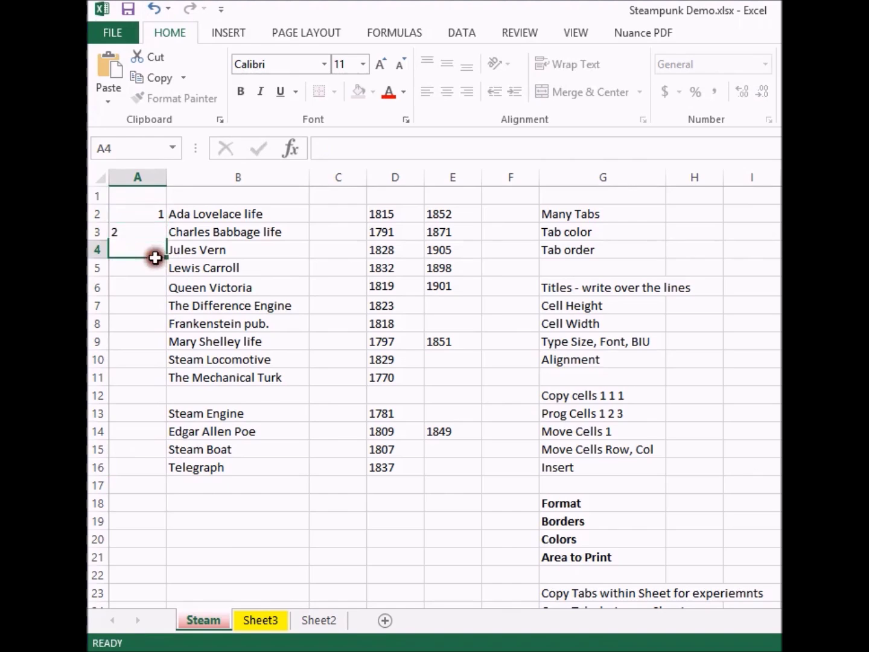
left_click_drag(160, 219, 152, 478)
left_click(194, 544)
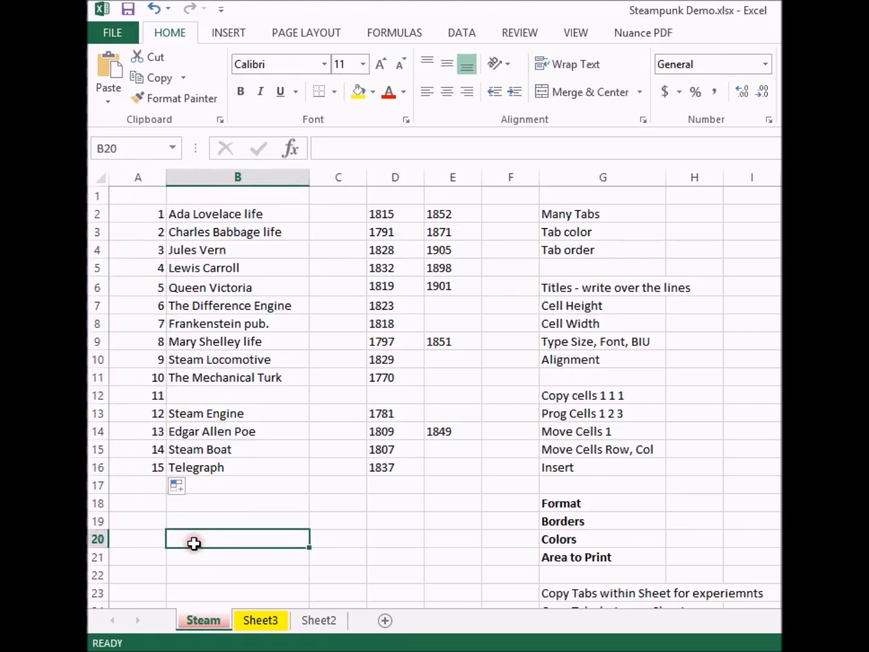
Undo the number series and the two starting numbers so that column A is empty
left_click(157, 9)
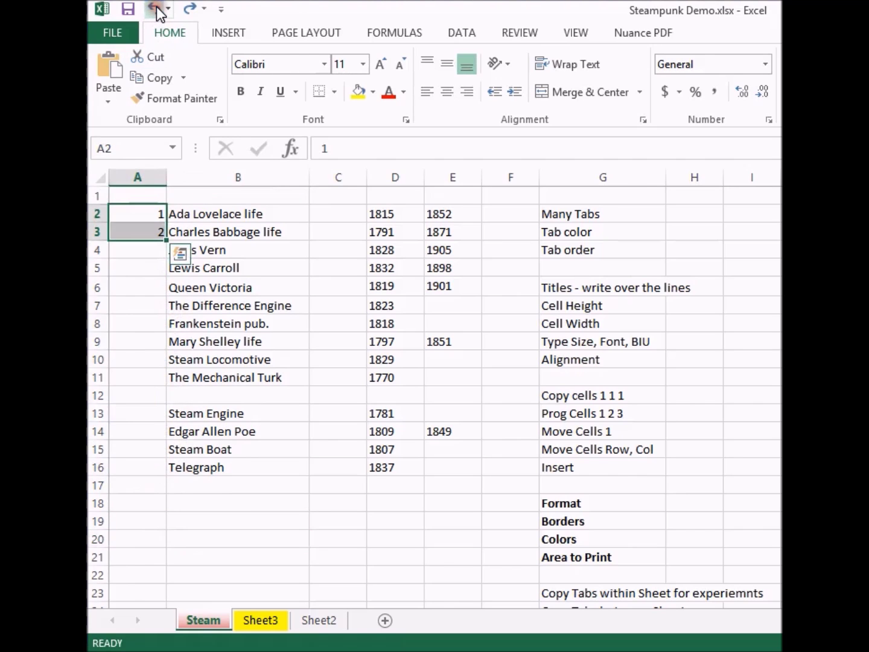
left_click(157, 8)
left_click(157, 8)
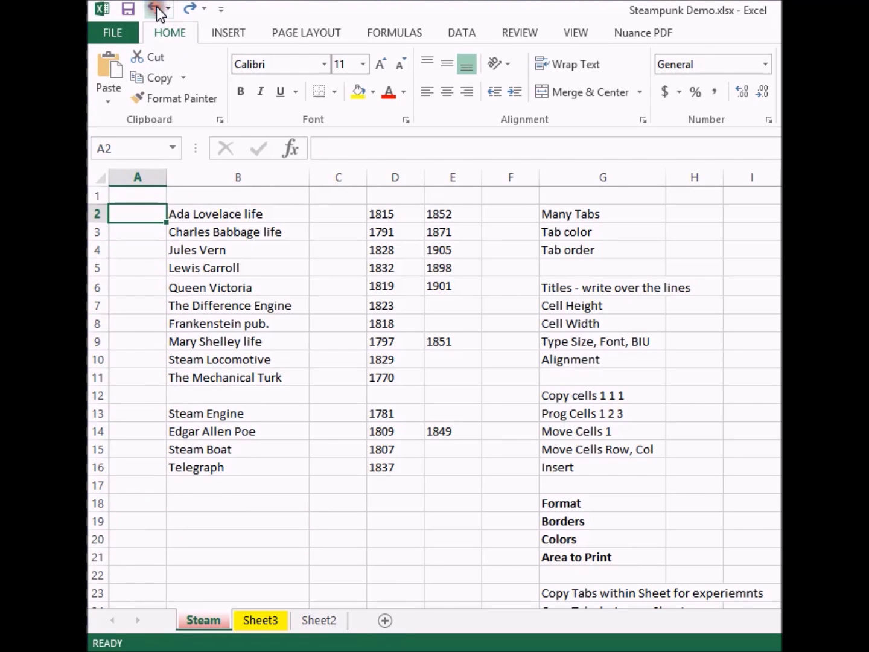
left_click(373, 575)
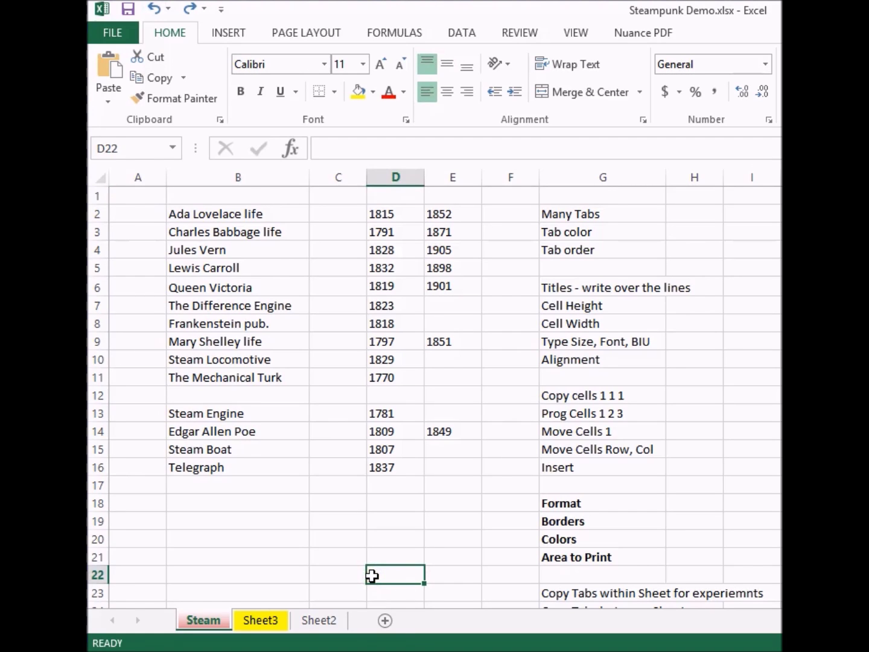
Move the year 1837 from cell D16 to F16, and undo the move
left_click(218, 467)
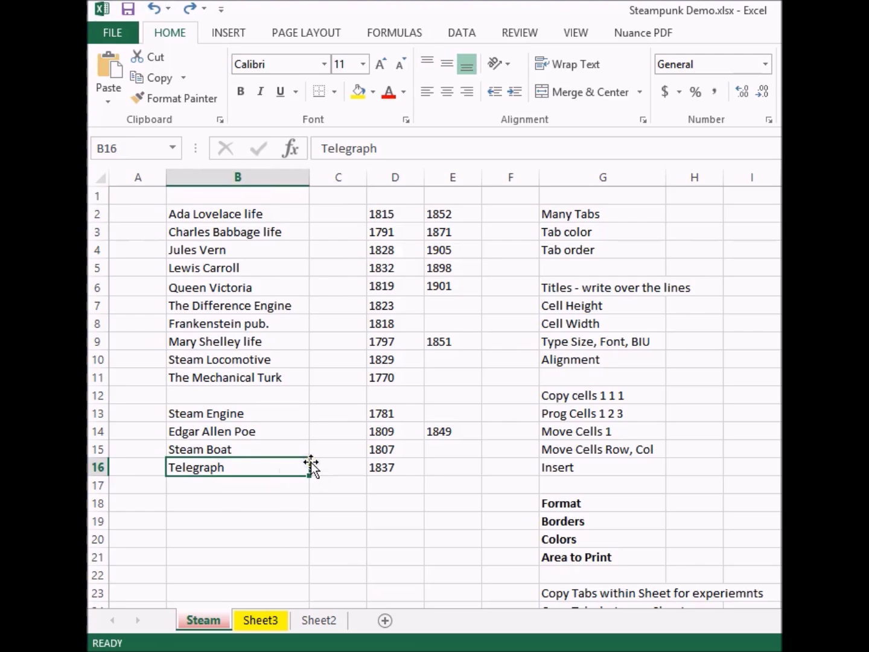
left_click_drag(309, 464, 287, 475)
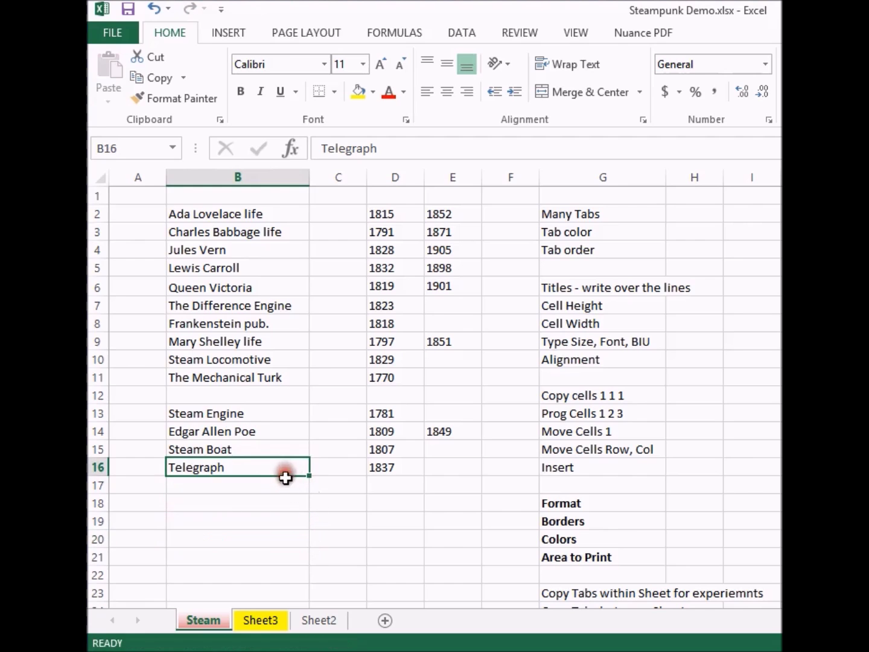
left_click(379, 472)
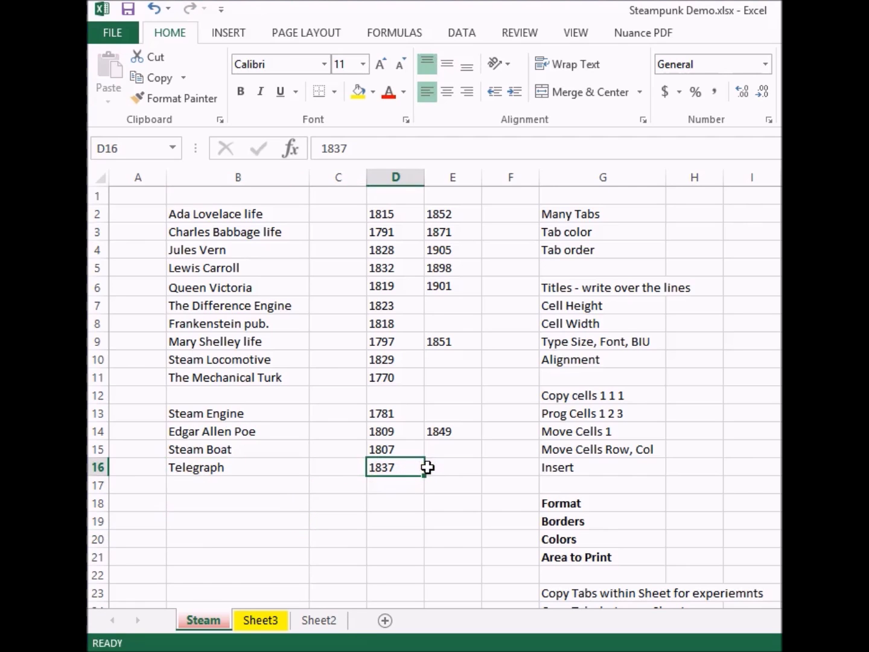
left_click_drag(426, 468, 490, 469)
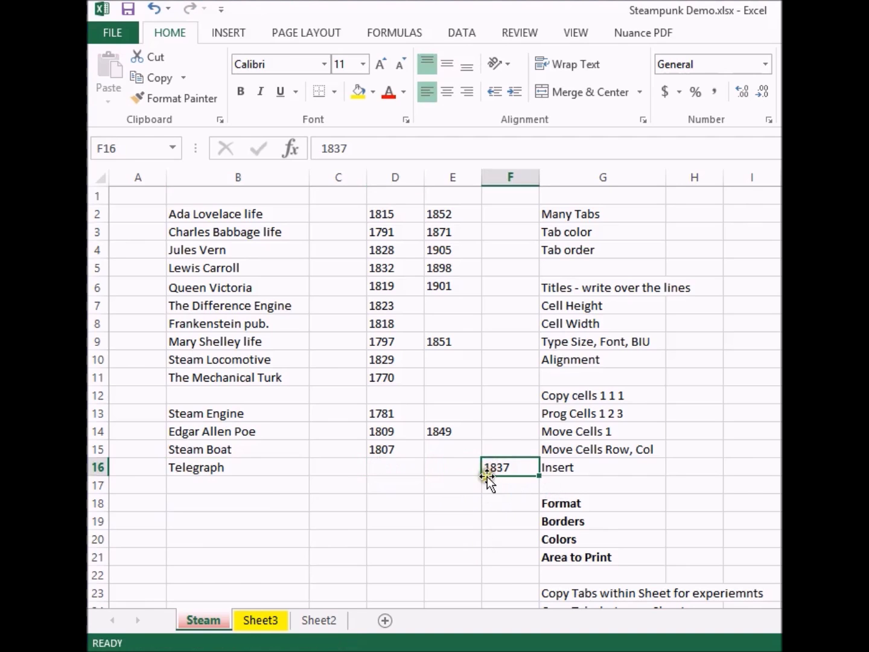
left_click(127, 10)
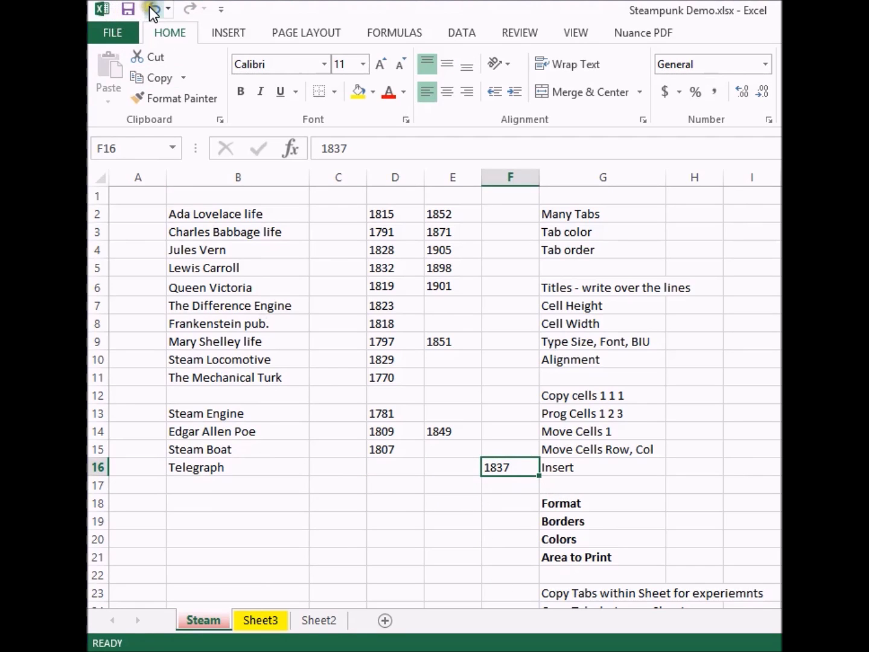
left_click(153, 10)
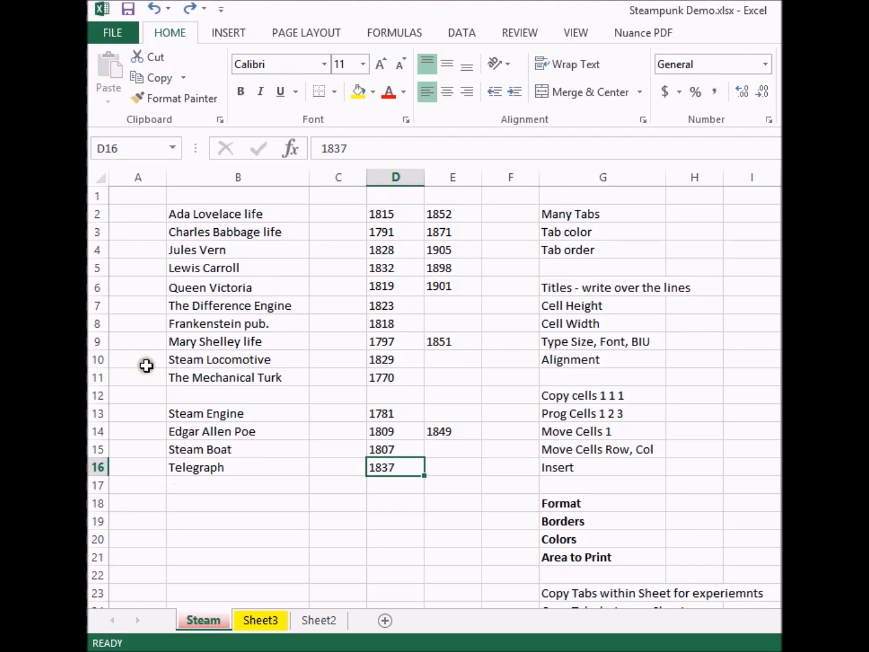
Insert a blank row above the "The Difference Engine" row
left_click(95, 304)
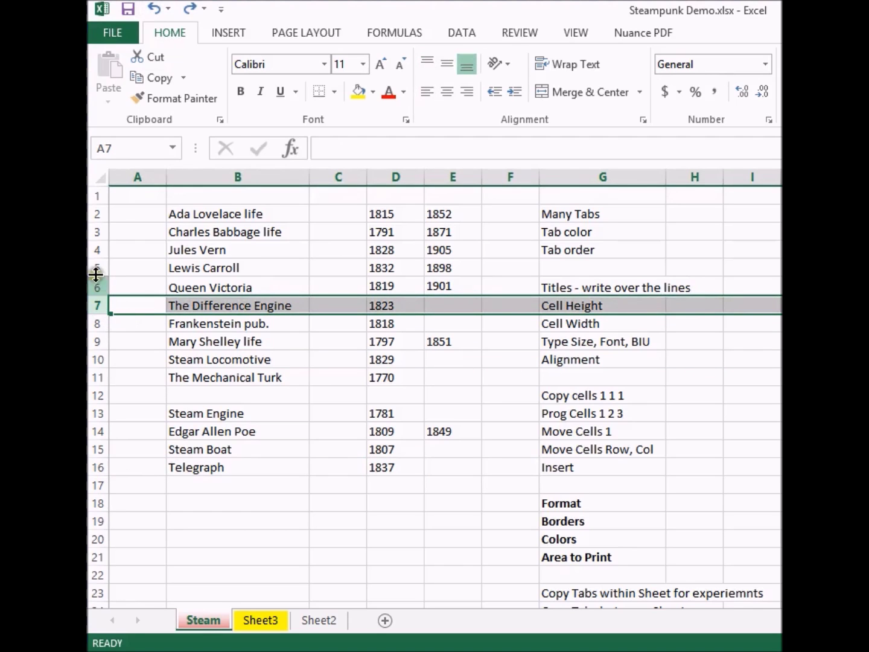
right_click(95, 306)
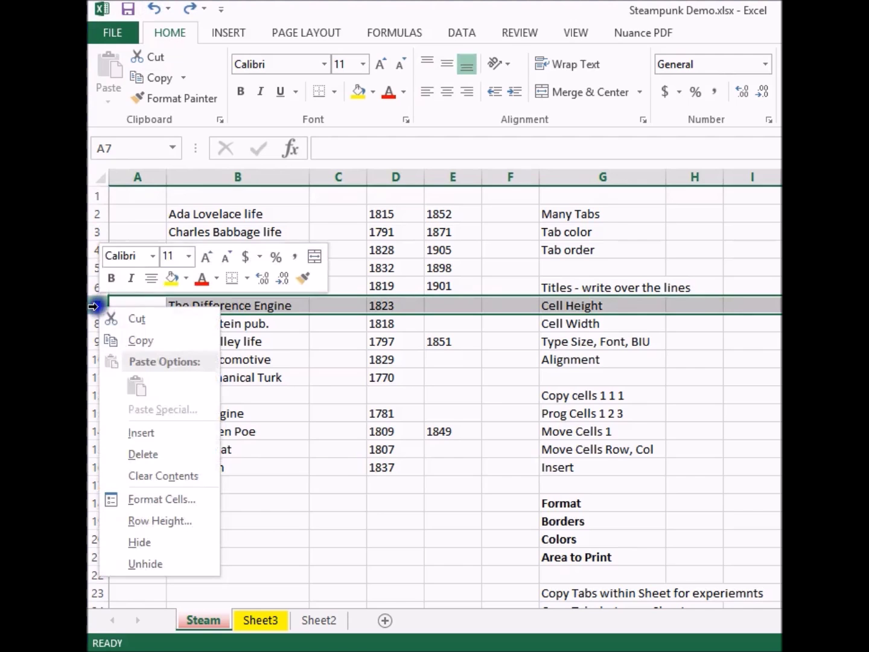
left_click(144, 433)
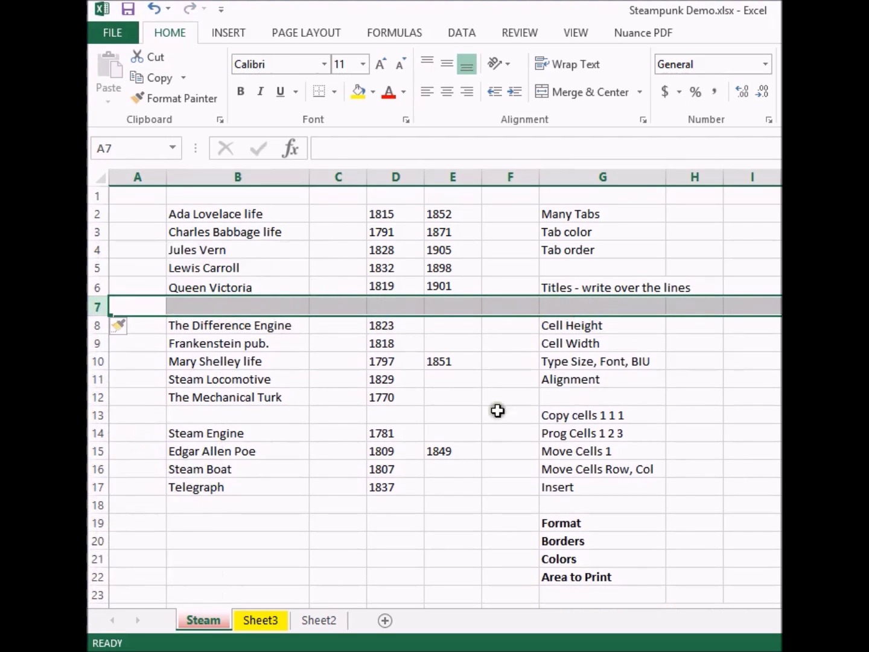
left_click(505, 452)
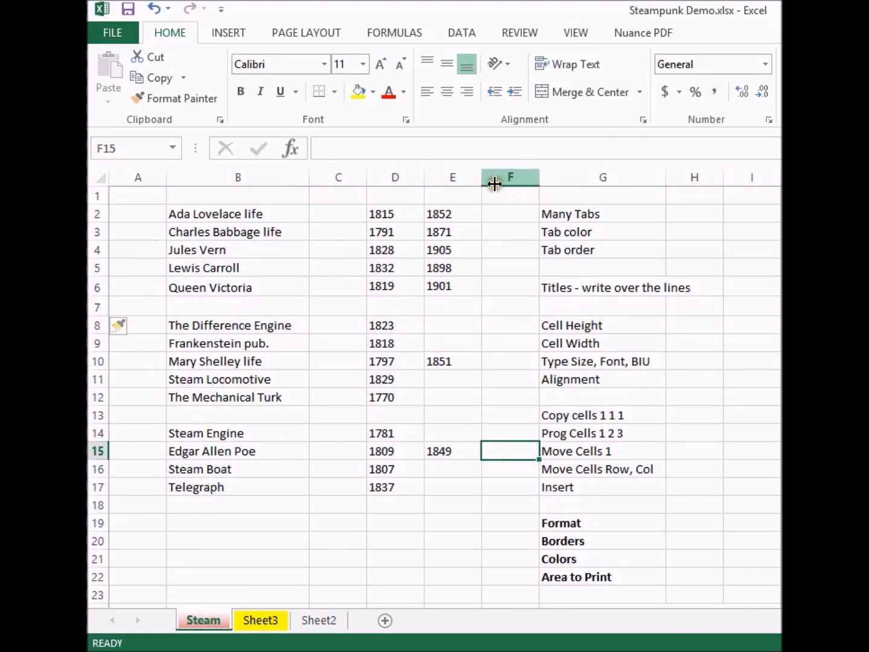
Insert a blank column between the two year columns, D and E
right_click(446, 172)
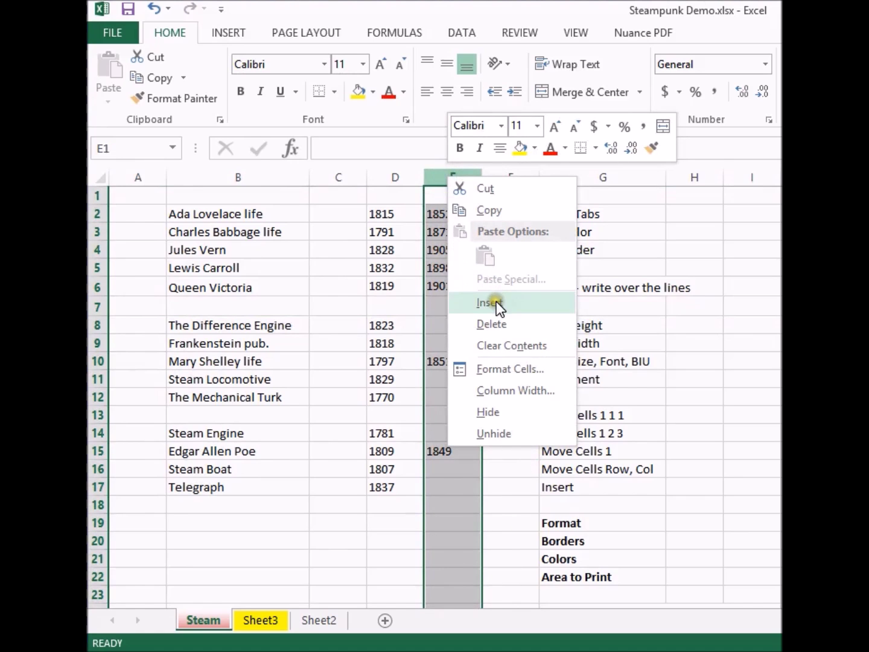
left_click(353, 209)
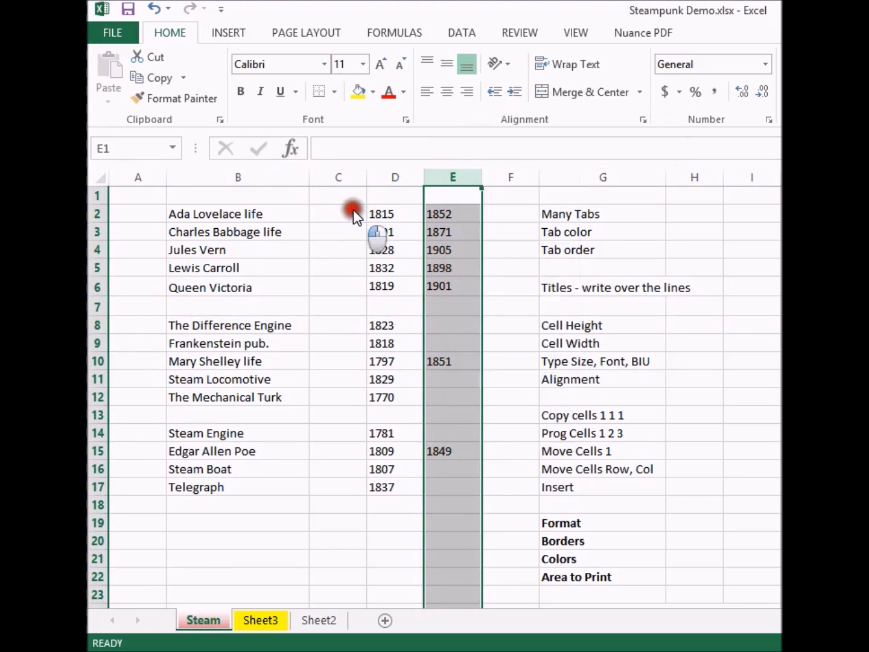
left_click(353, 209)
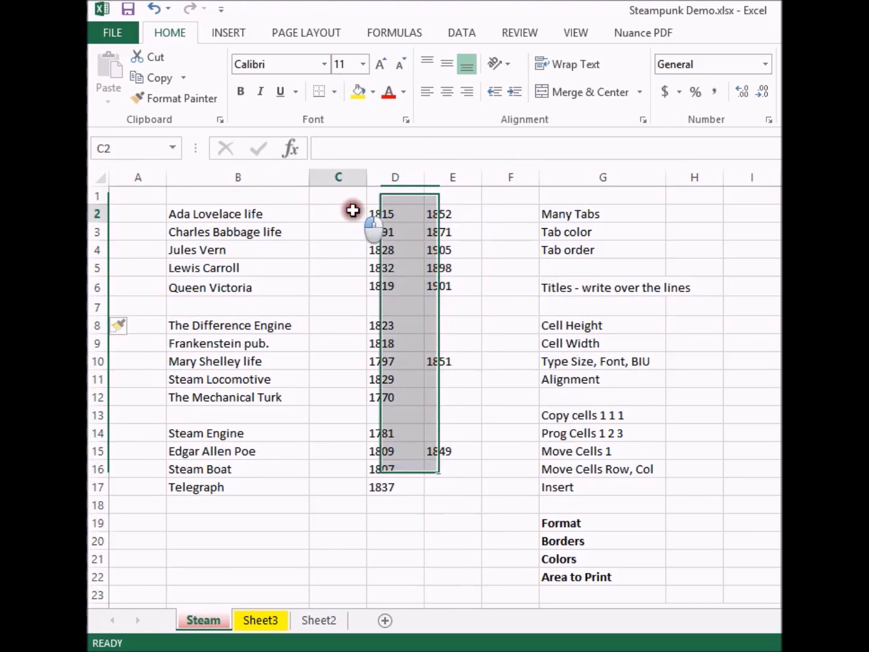
left_click(453, 177)
right_click(453, 176)
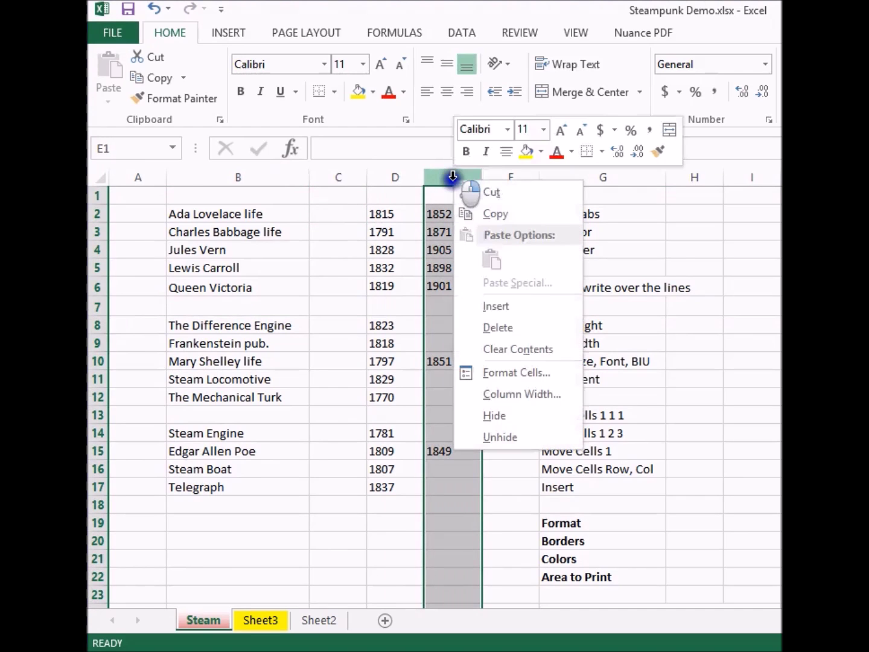
left_click(494, 306)
left_click(534, 518)
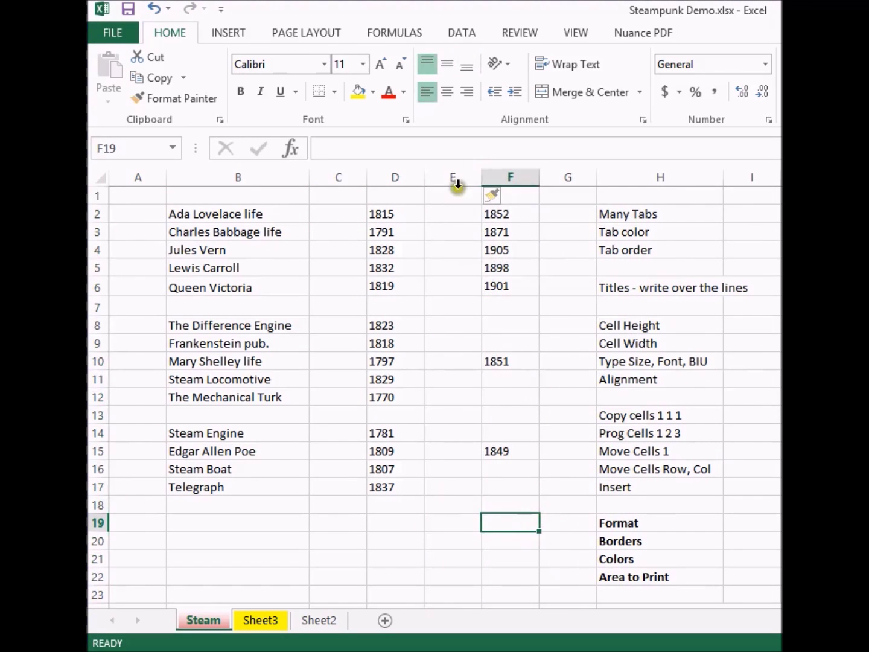
Copy the whole of column F and paste it into the blank column E
left_click(508, 176)
right_click(507, 175)
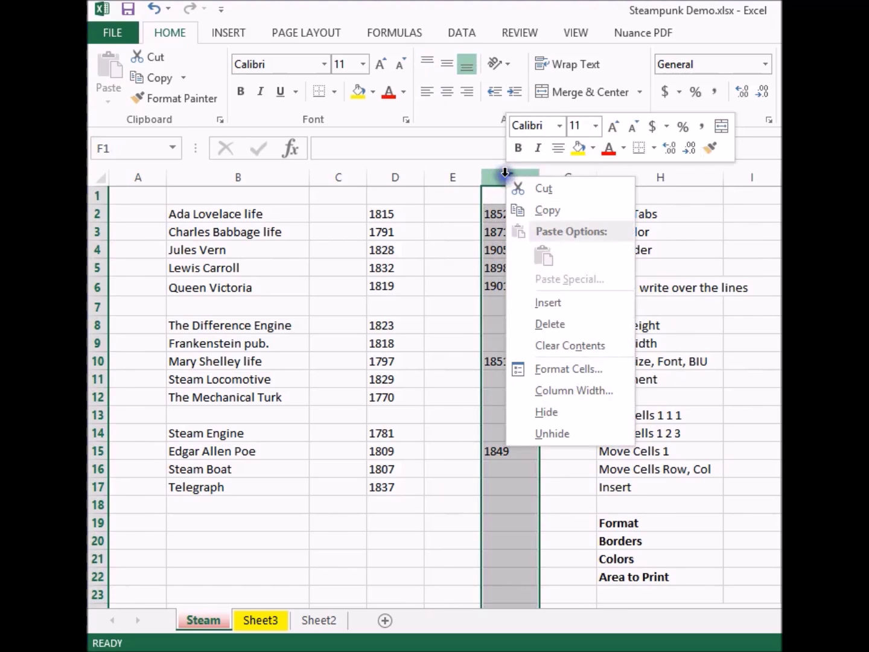
left_click(547, 210)
right_click(446, 175)
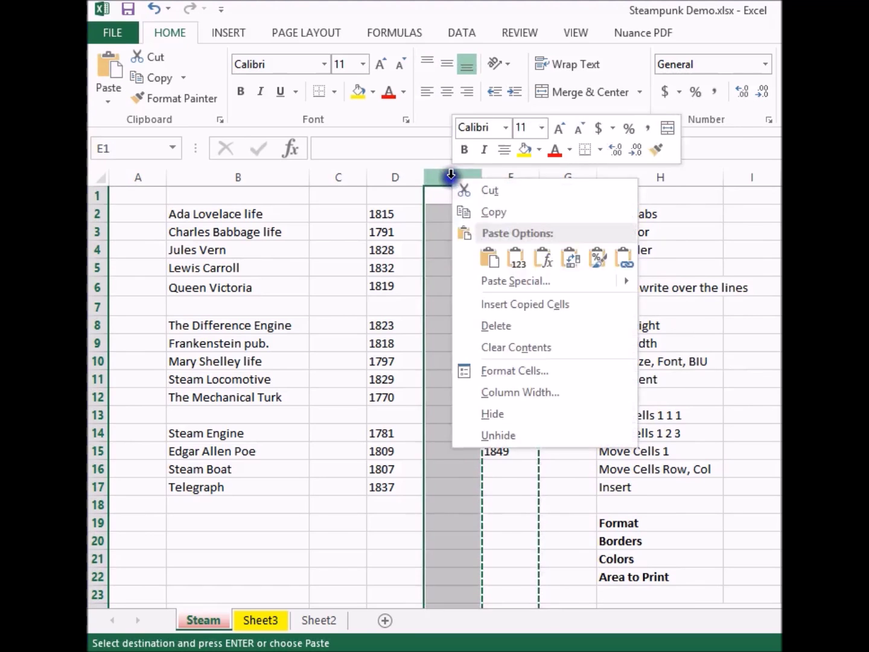
left_click(489, 258)
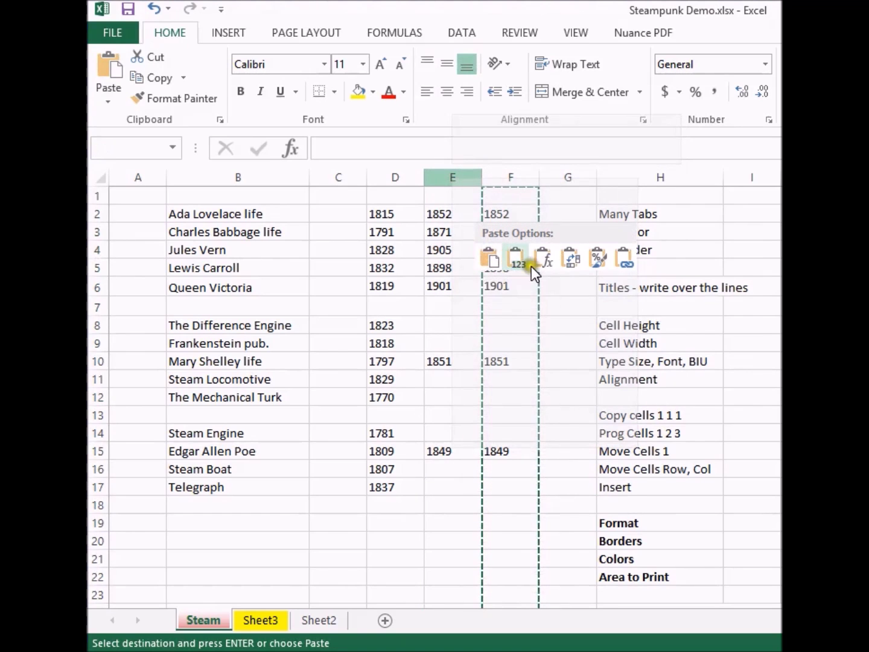
left_click(490, 259)
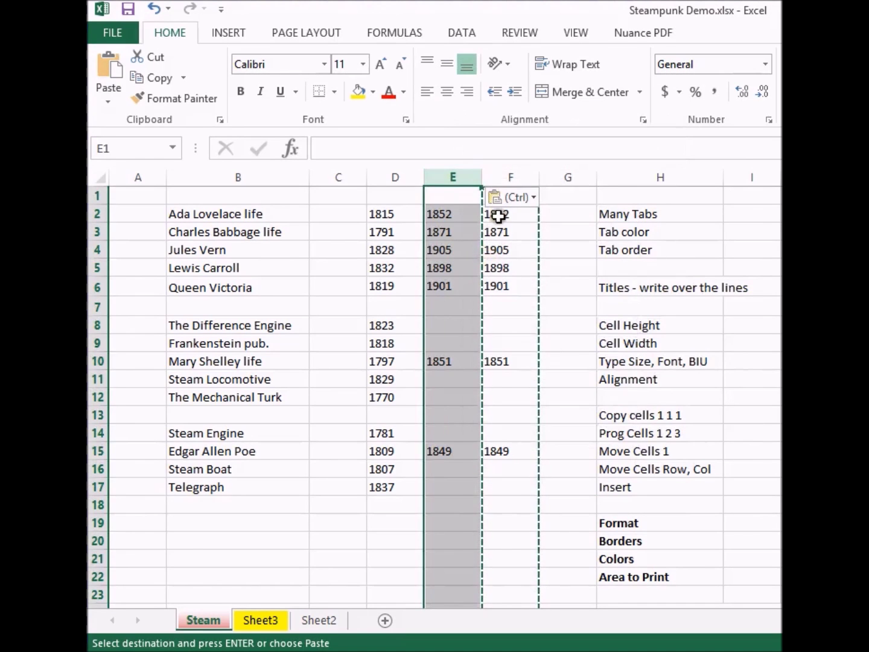
Delete column F, which holds the duplicate years
right_click(511, 176)
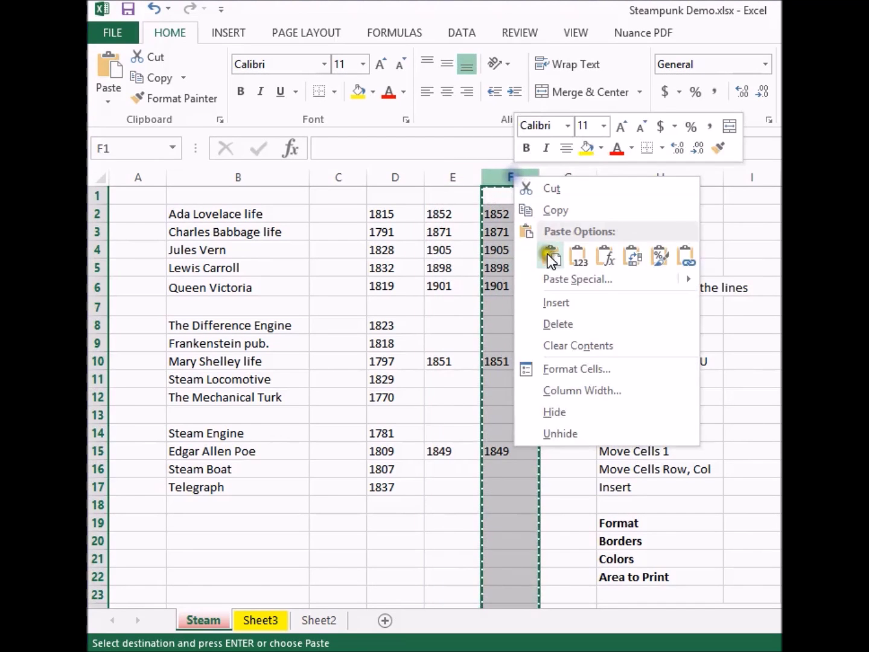
left_click(569, 323)
left_click(450, 522)
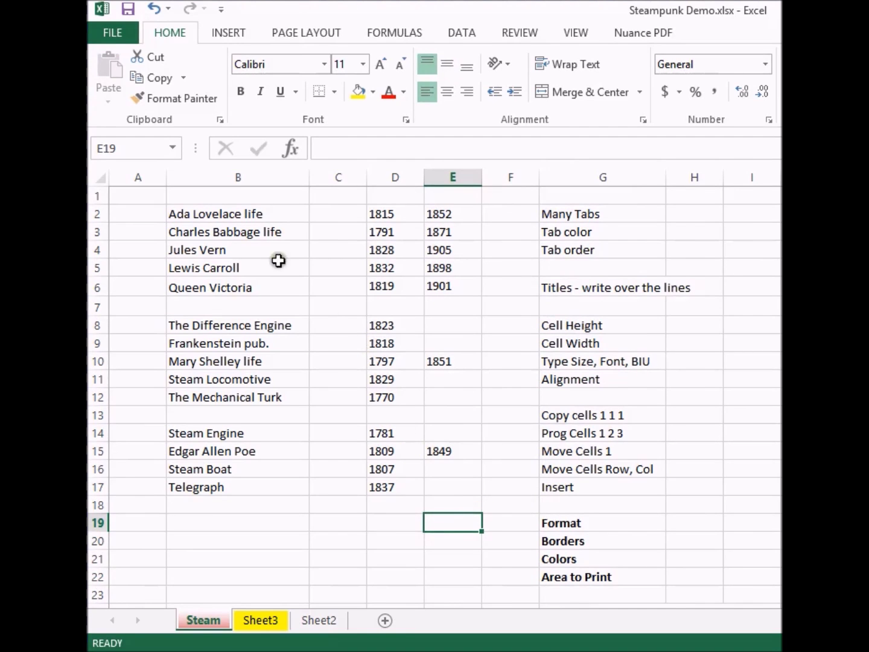
Apply thin solid outline and inside borders to cells B2:G18
mouse_move(183, 217)
left_mouse_down()
mouse_move(387, 268)
mouse_move(552, 400)
mouse_move(613, 498)
left_mouse_up()
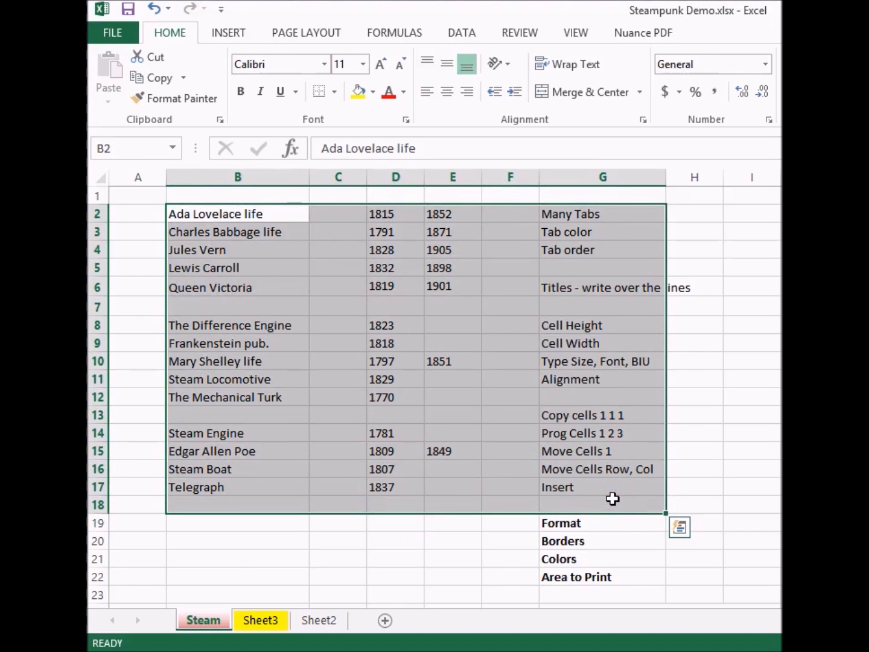
right_click(579, 505)
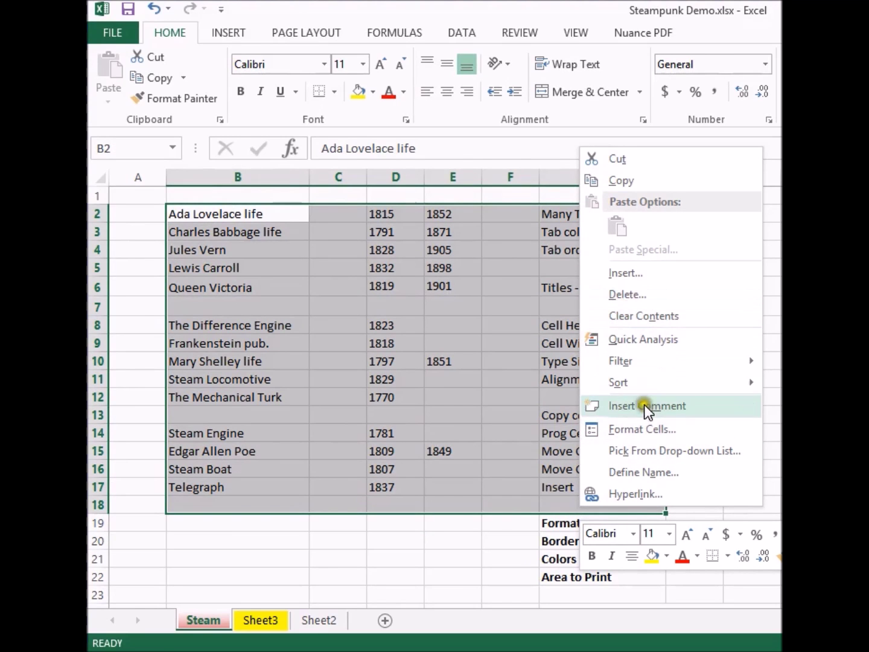
left_click(646, 428)
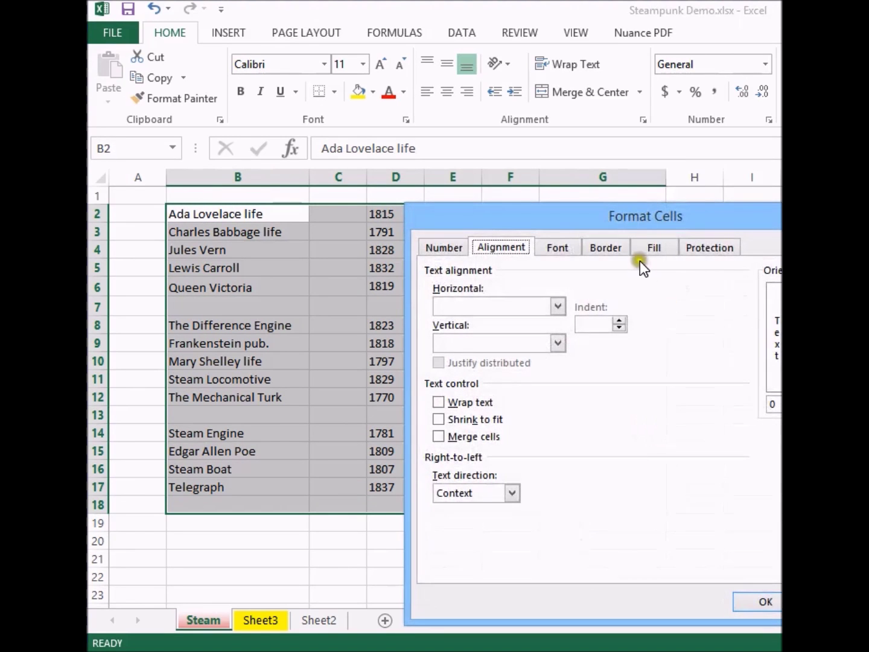
left_click(621, 248)
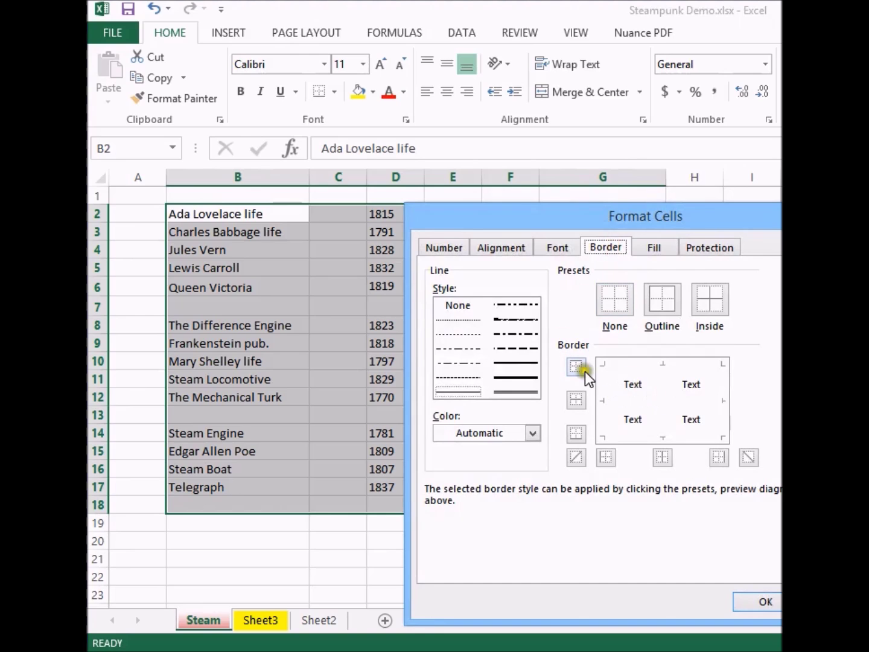
left_click(477, 394)
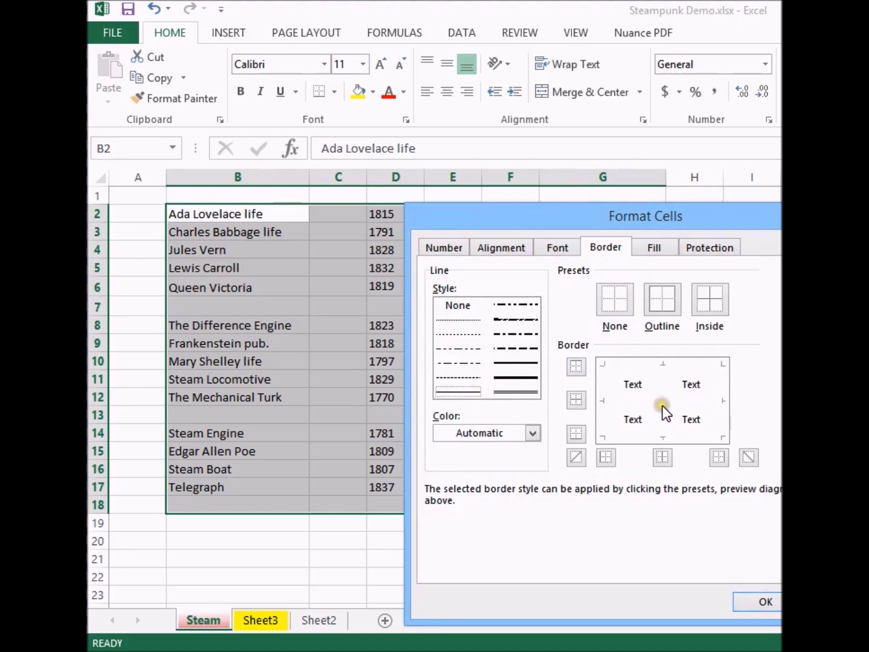
left_click(662, 298)
left_click(723, 305)
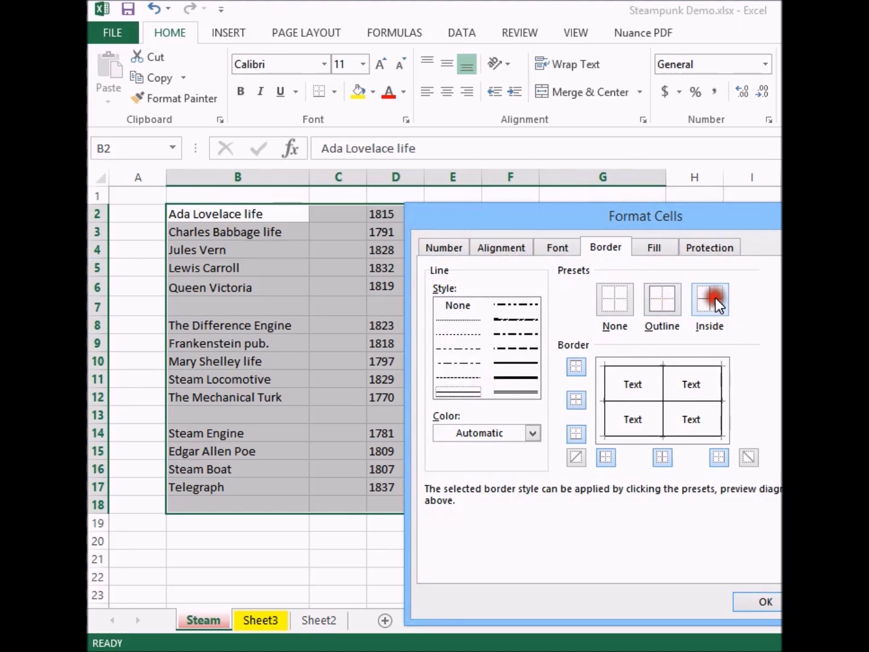
left_click(763, 603)
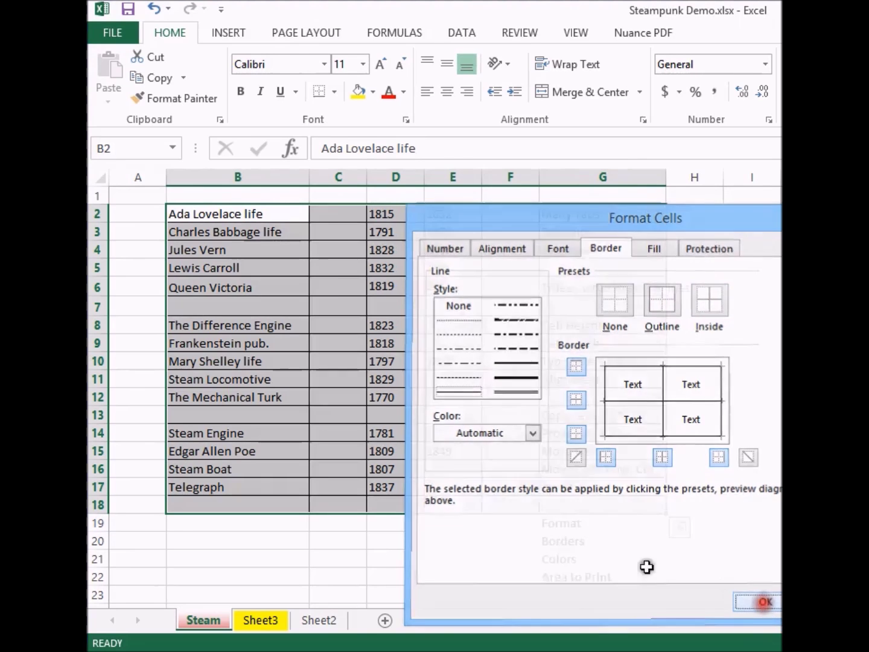
left_click(486, 559)
Give cells B2:G18 a thick solid outline border and widen column G to fit "Titles - write over the lines"
left_click_drag(233, 216, 584, 502)
right_click(564, 485)
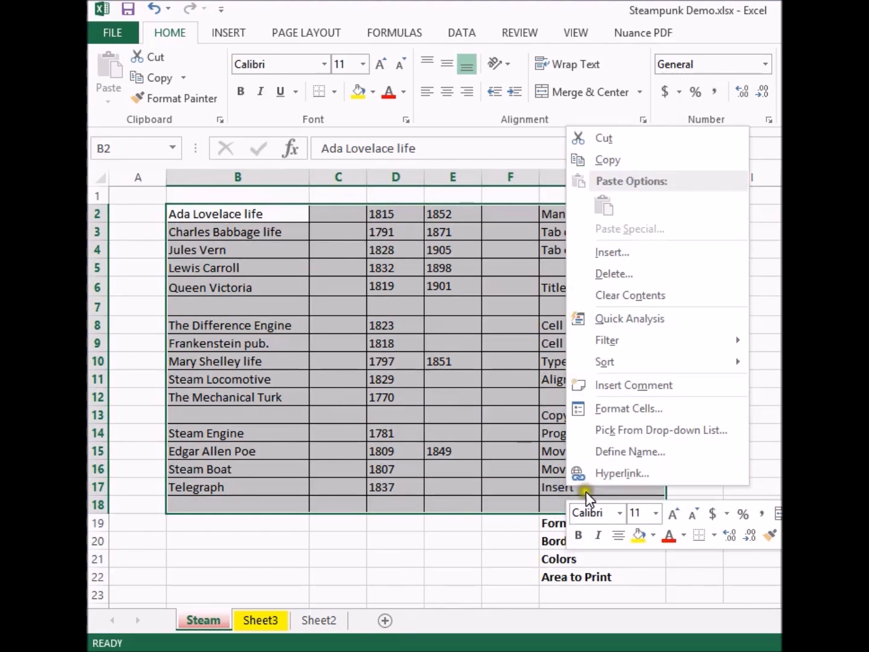
left_click(628, 409)
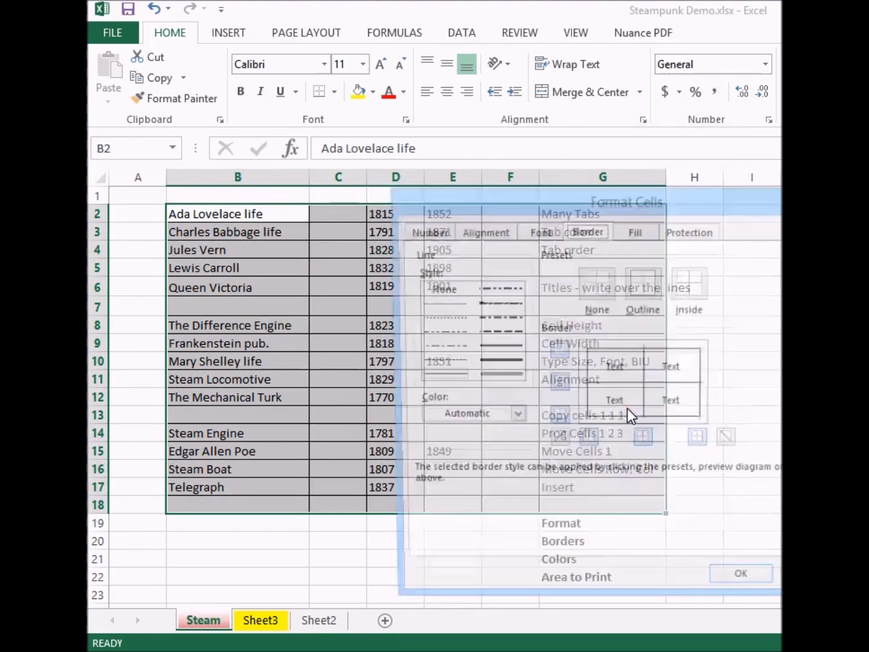
left_click(508, 359)
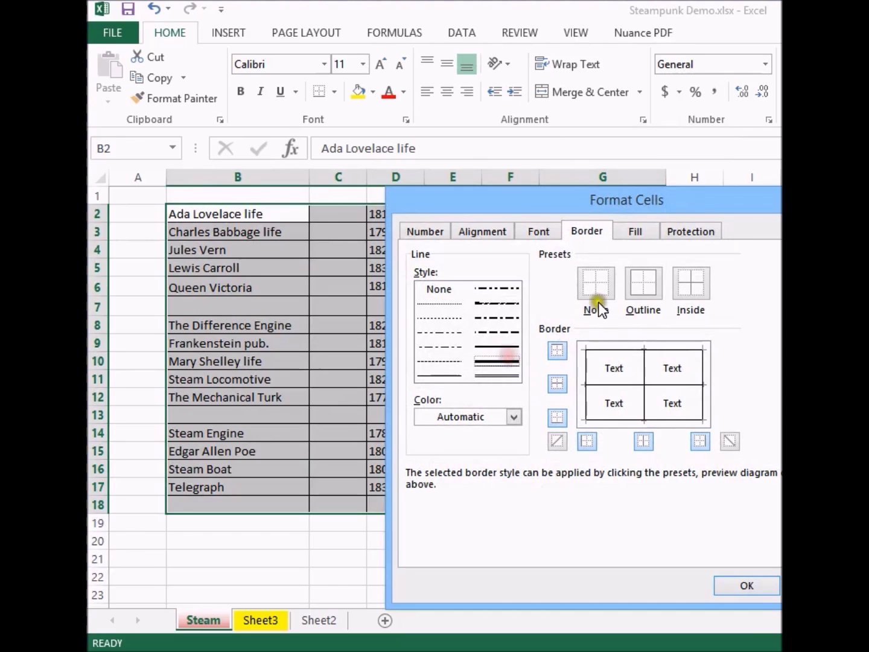
left_click(646, 286)
left_click(727, 577)
left_click(728, 581)
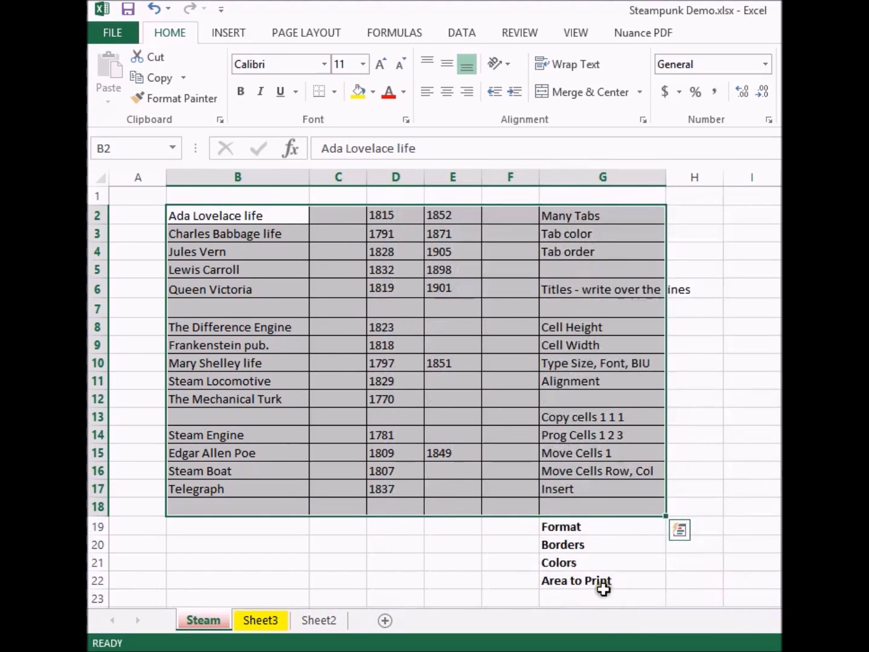
left_click(583, 597)
left_click_drag(665, 175, 696, 177)
left_click(482, 356)
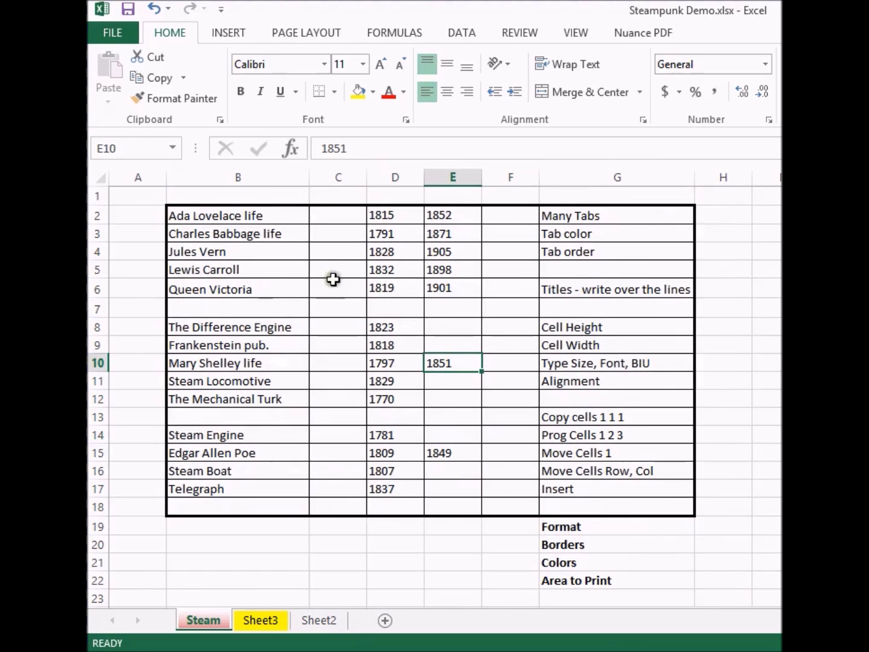
Apply a thick dashed bottom border to cells B6:G6, beneath the Queen Victoria row
left_click(204, 288)
left_click_drag(204, 288, 588, 287)
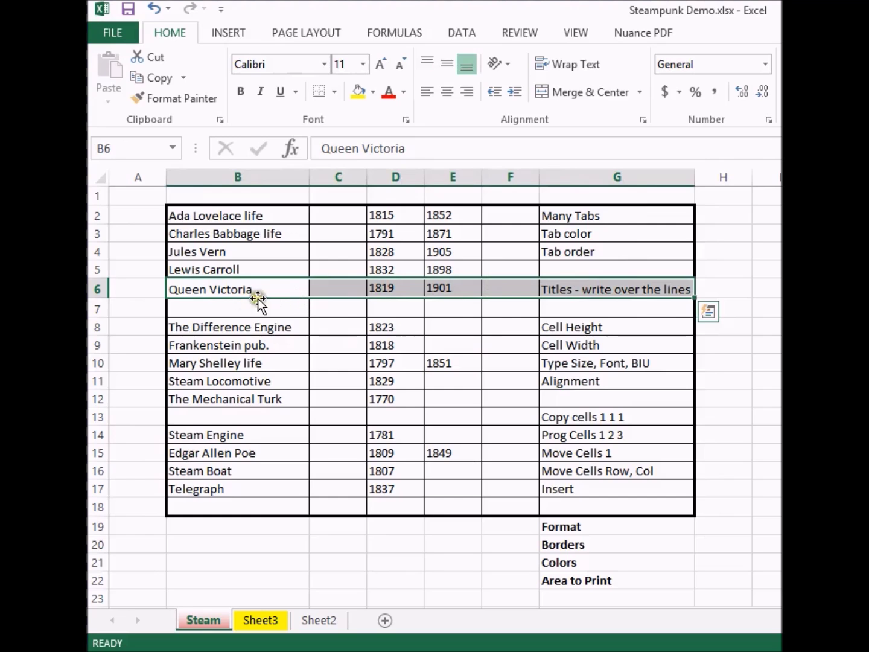
left_click_drag(235, 308, 562, 313)
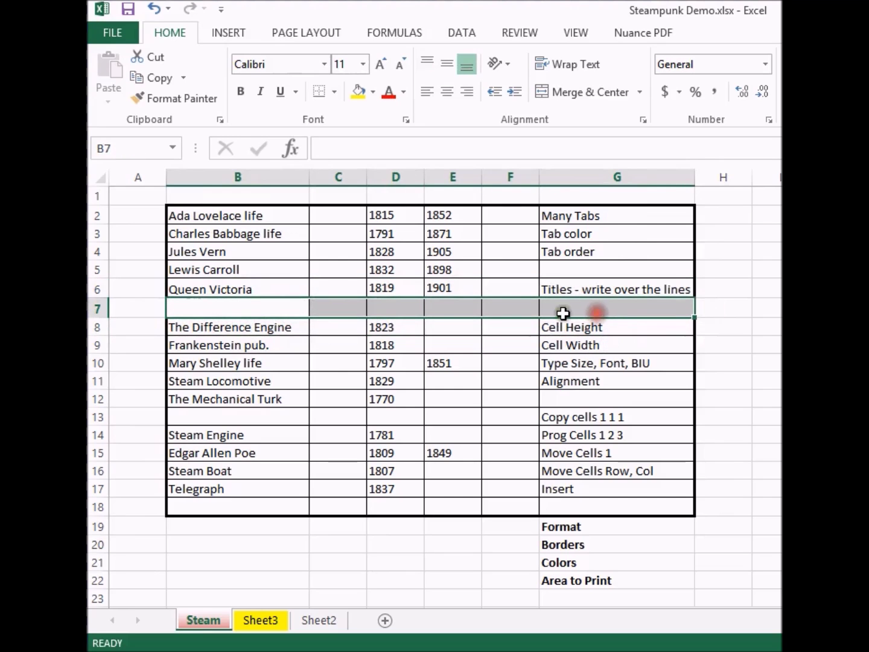
left_click_drag(251, 289, 587, 292)
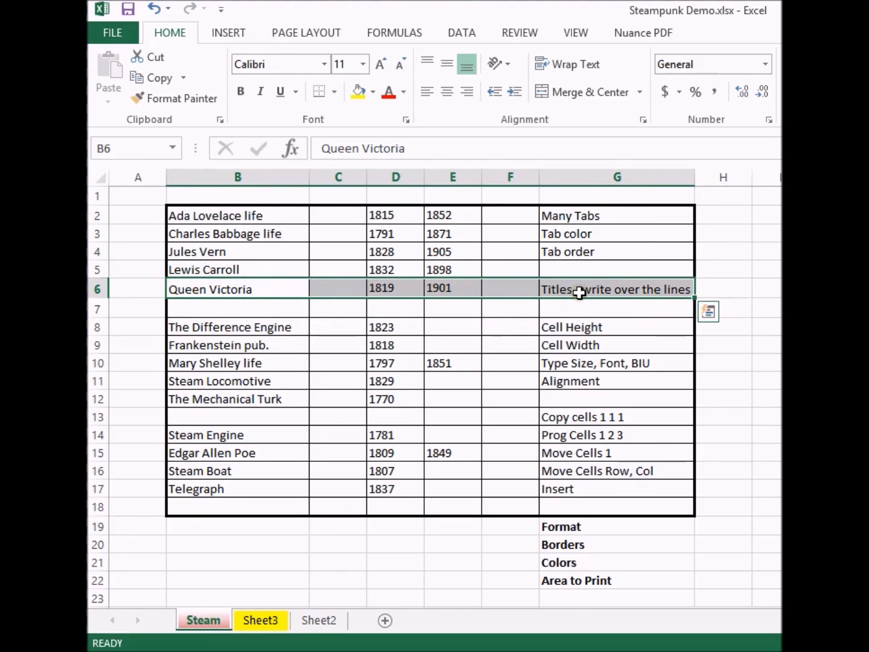
right_click(579, 293)
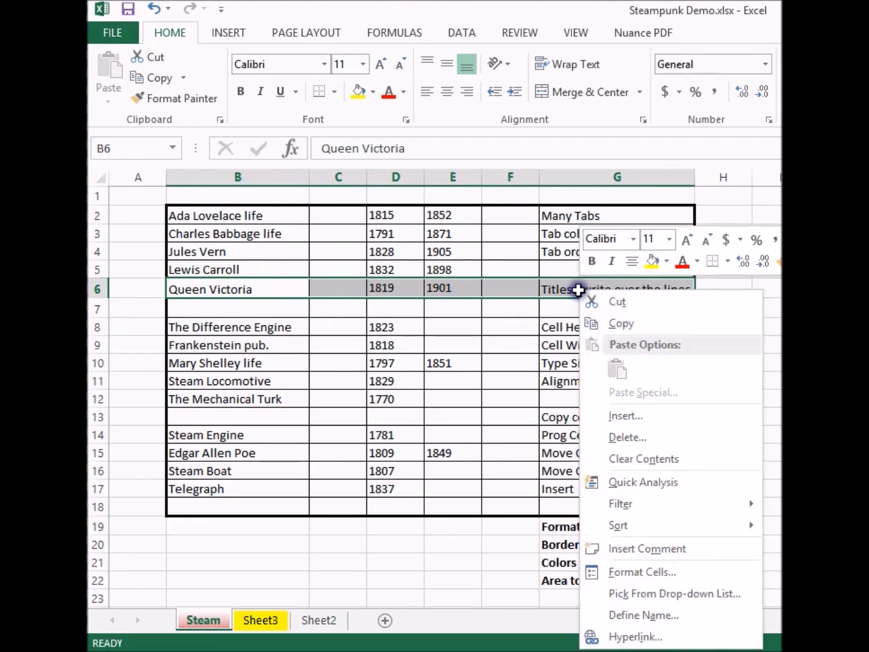
left_click(629, 572)
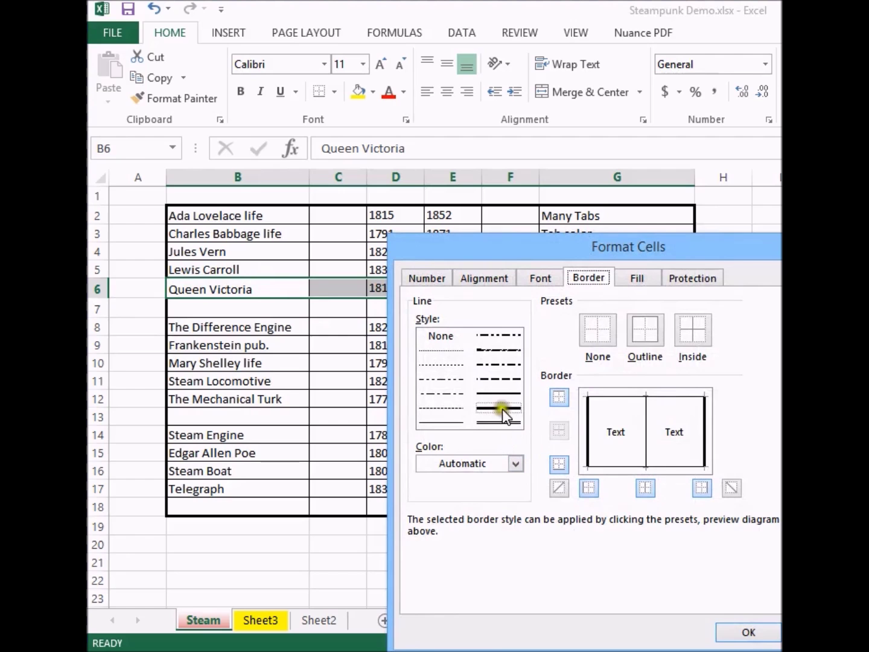
left_click(504, 379)
left_click(622, 467)
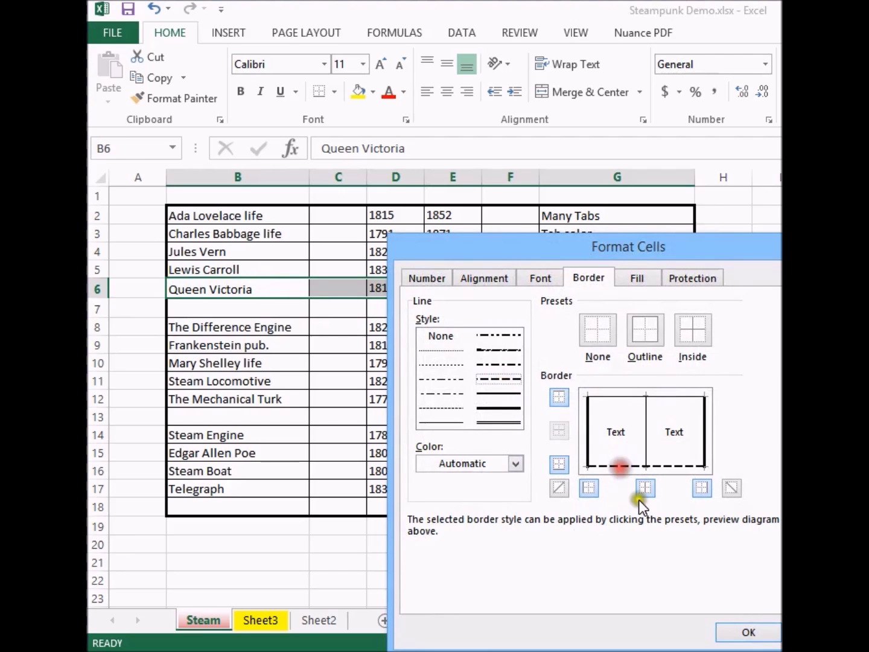
left_click(736, 632)
left_click(368, 568)
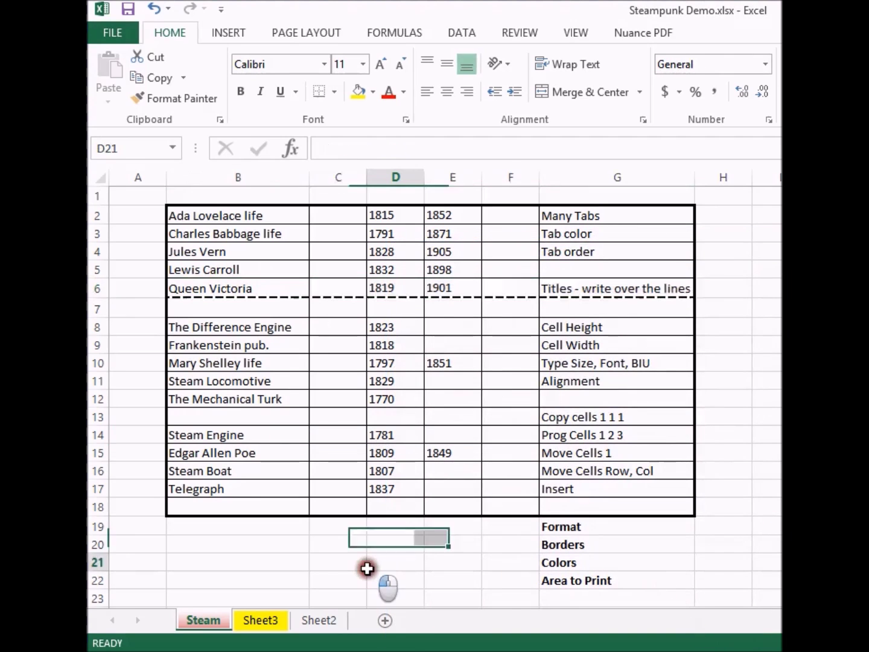
Try to remove the inside vertical border between the year columns in D2:E18, and undo that border change
left_click_drag(393, 224, 441, 507)
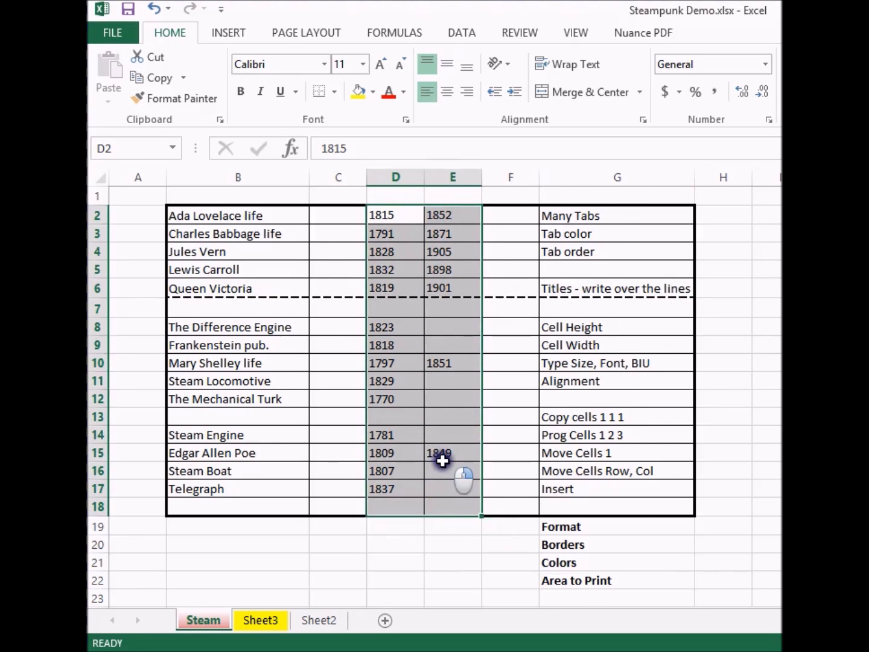
right_click(443, 461)
left_click(493, 382)
left_click(518, 373)
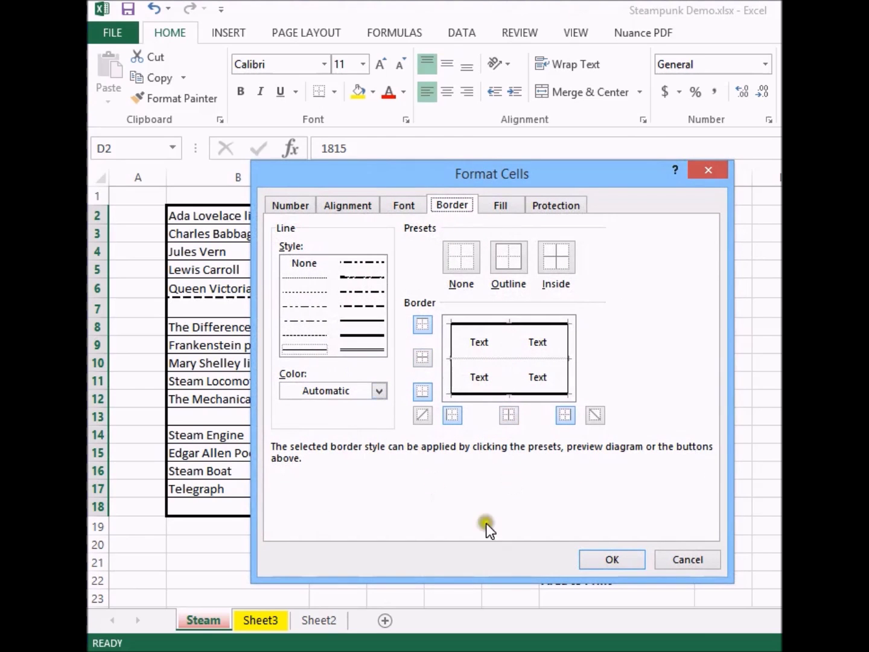
left_click(586, 557)
left_click(474, 587)
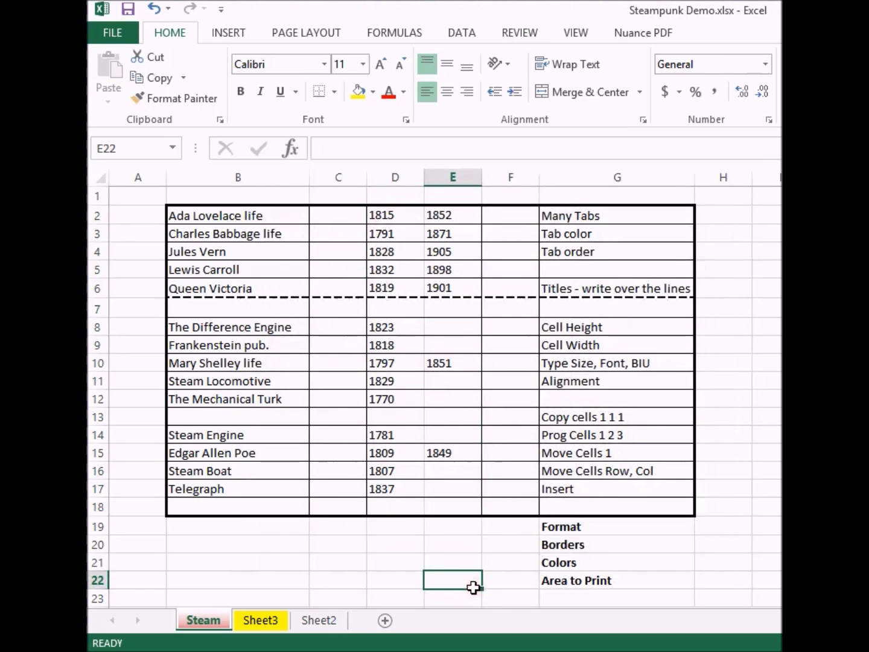
left_click(152, 7)
left_click(360, 545)
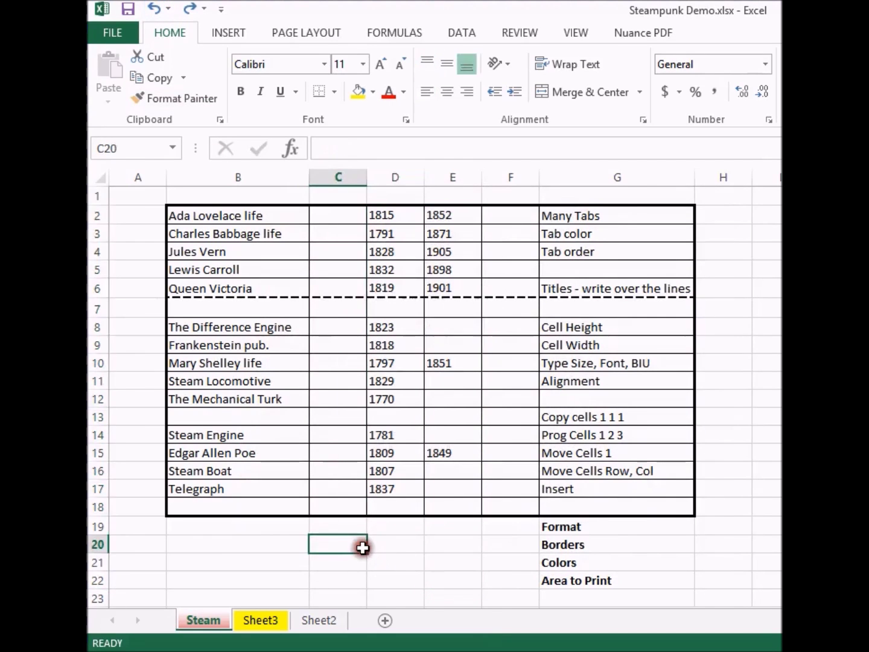
left_click(376, 547)
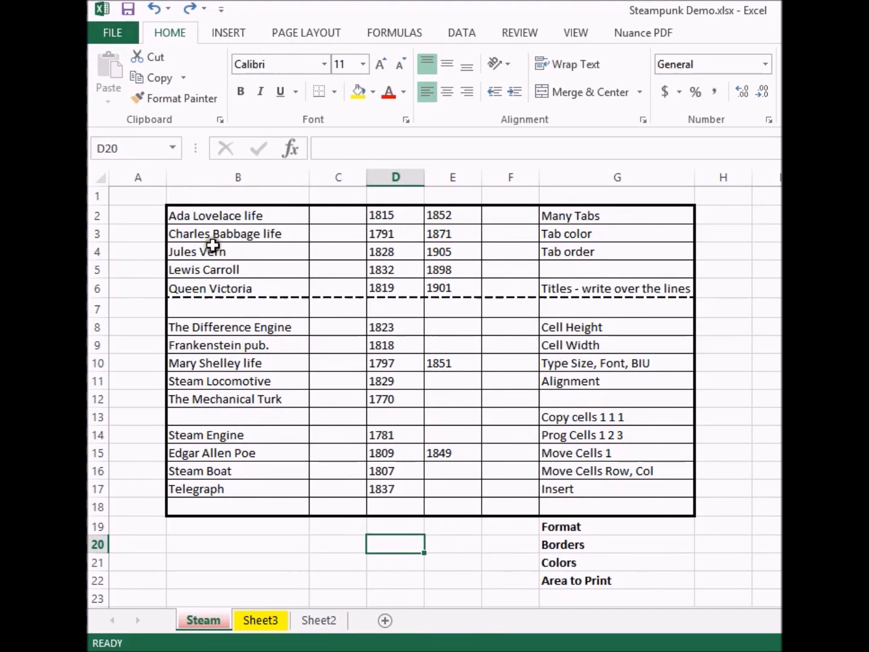
Set the bordered table in cells B2:G18 as the print area
left_click_drag(209, 215, 624, 501)
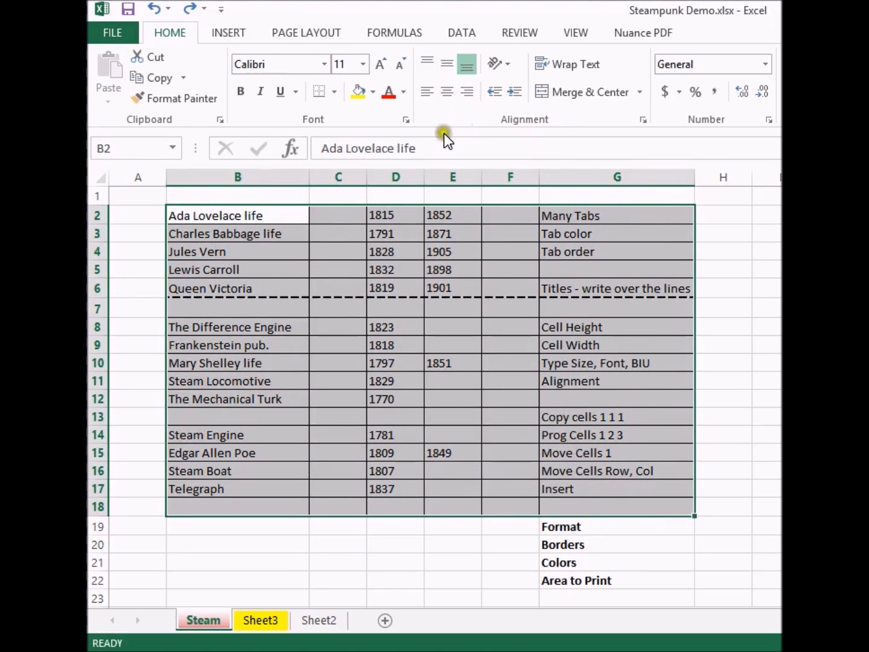
left_click(104, 29)
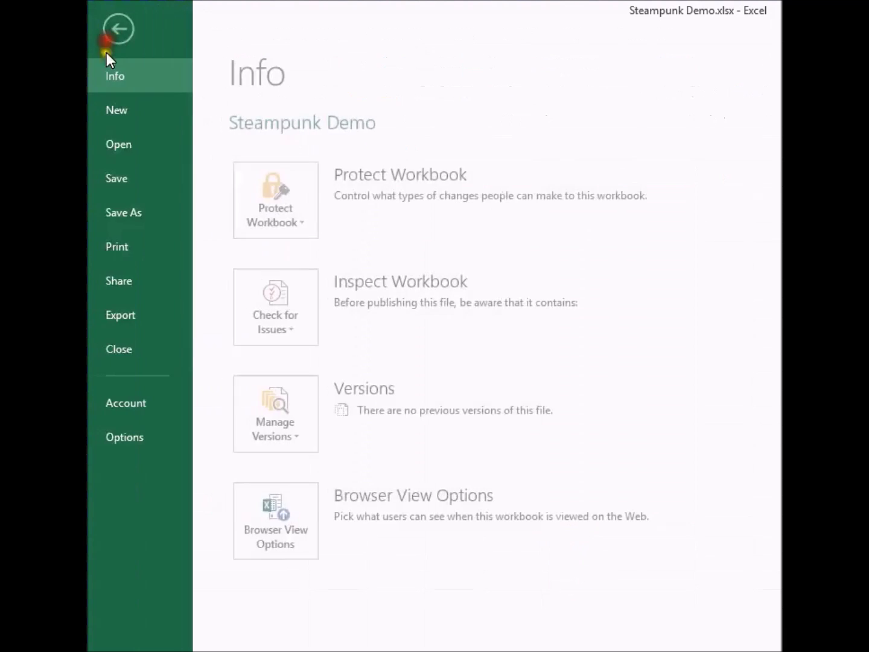
left_click(123, 28)
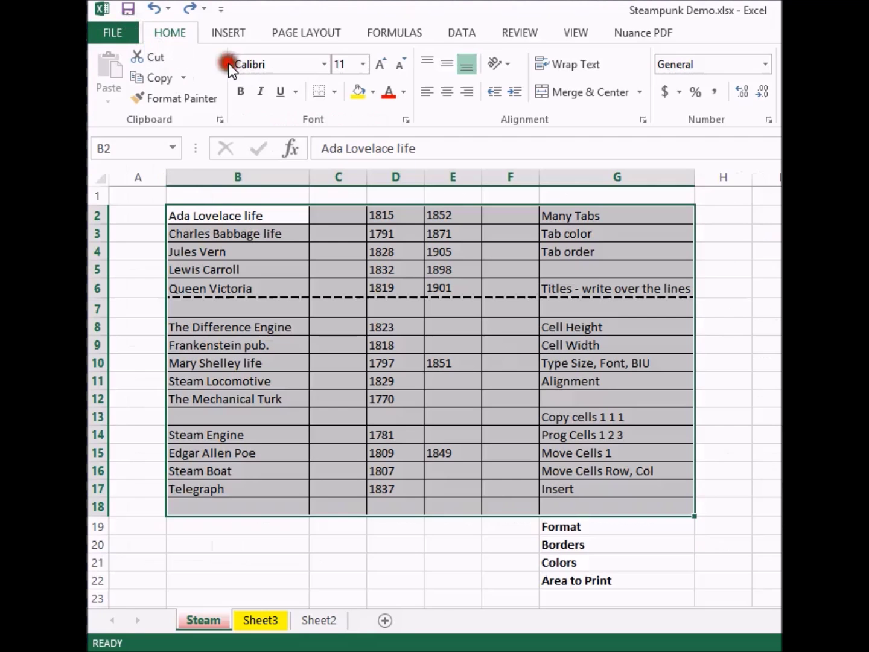
left_click(287, 36)
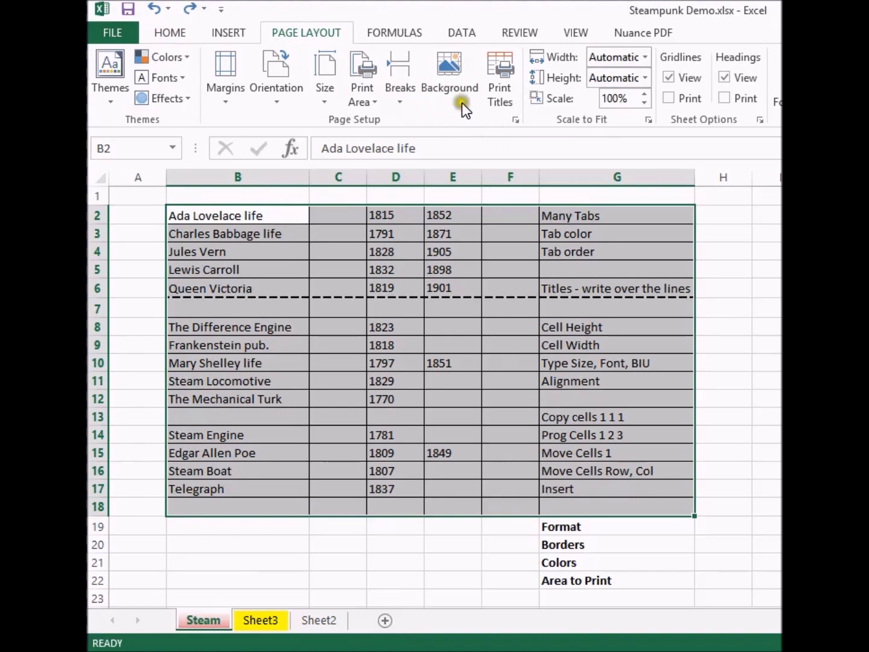
left_click(361, 68)
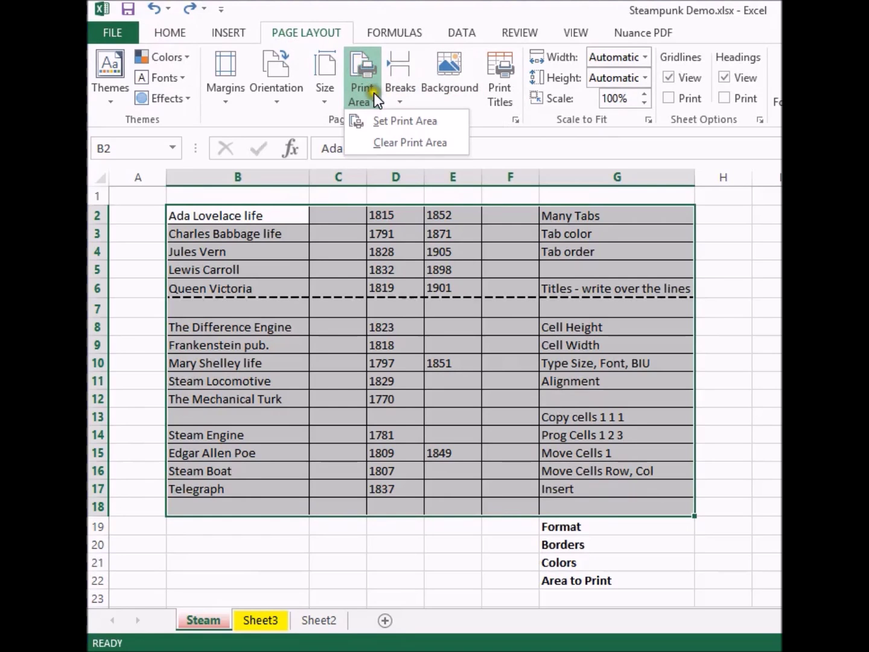
left_click(397, 117)
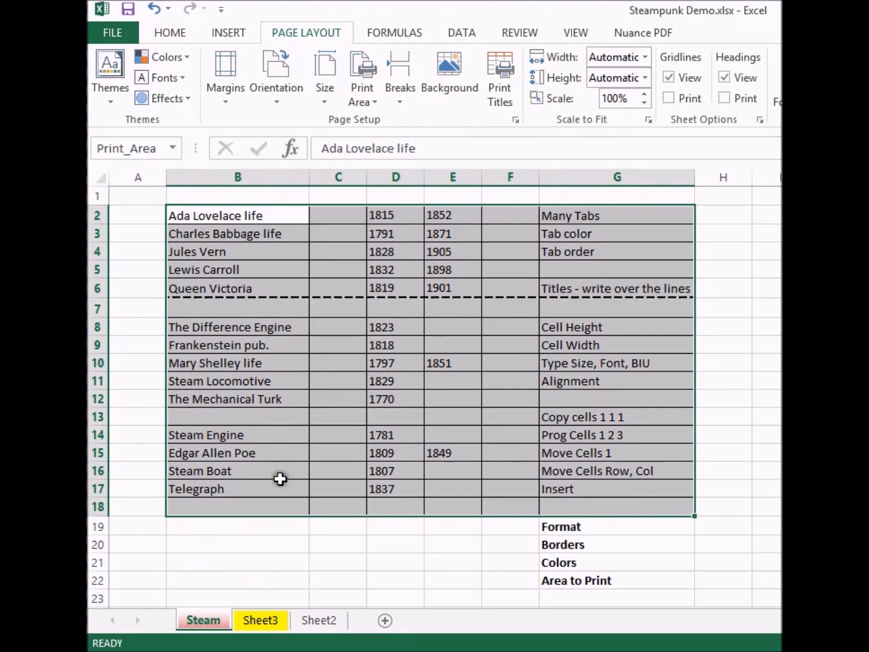
left_click(278, 543)
Set only cells B2:B18 as the print area
left_click_drag(230, 219, 226, 504)
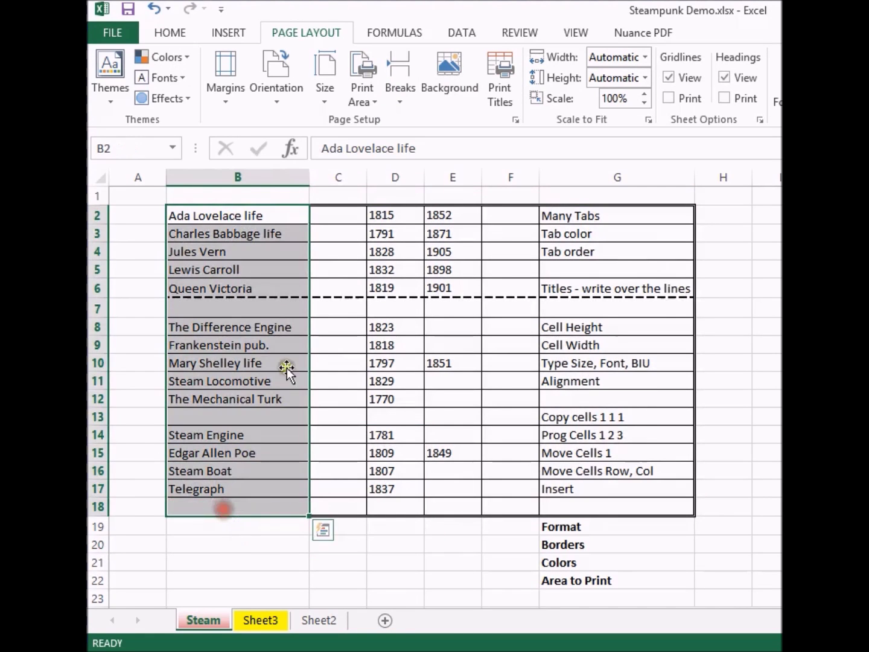
left_click(360, 106)
left_click(359, 118)
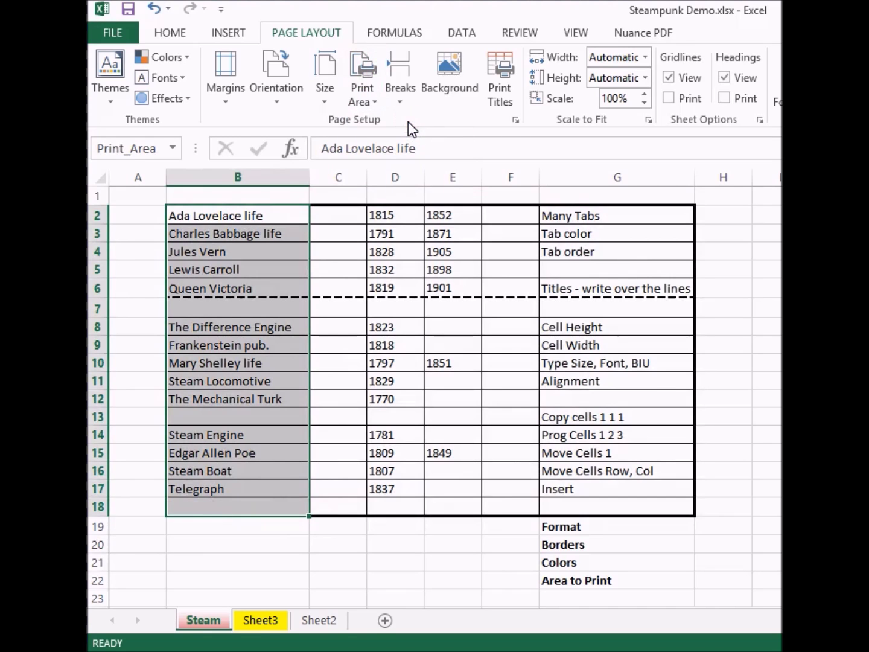
Check the print preview of the current print area, and undo the last print area change
left_click(515, 120)
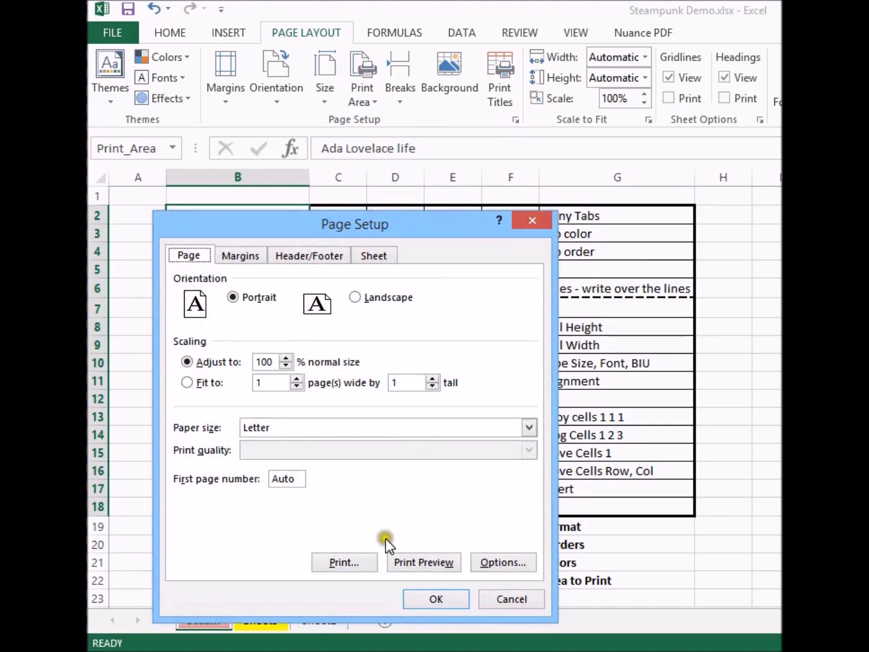
left_click(410, 562)
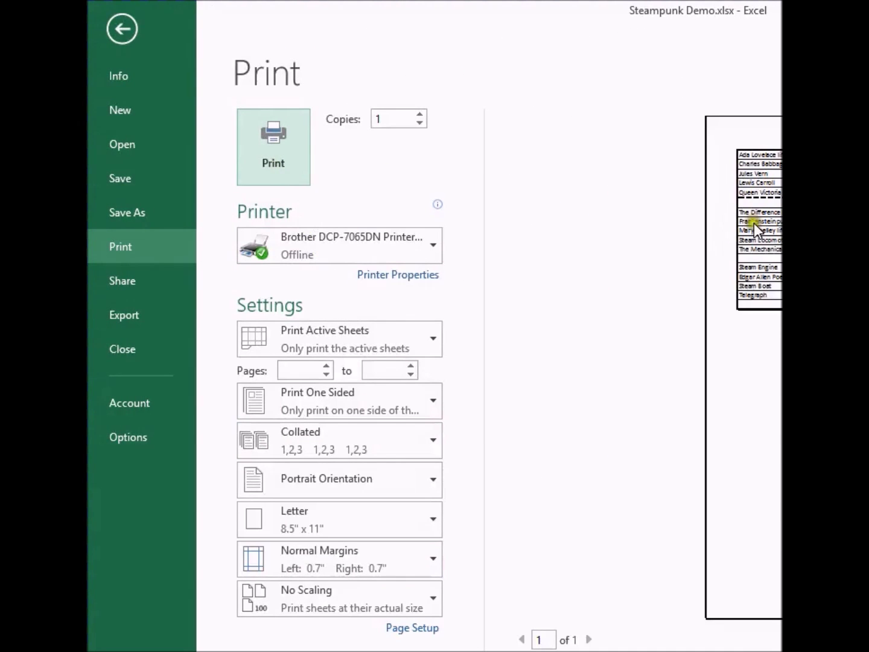
left_click(126, 26)
left_click(154, 9)
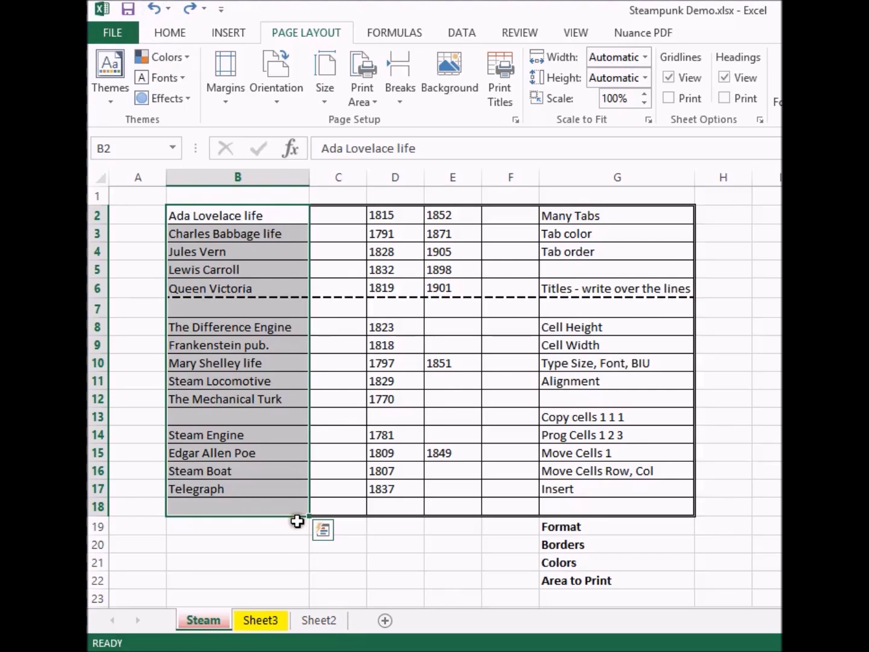
left_click(301, 576)
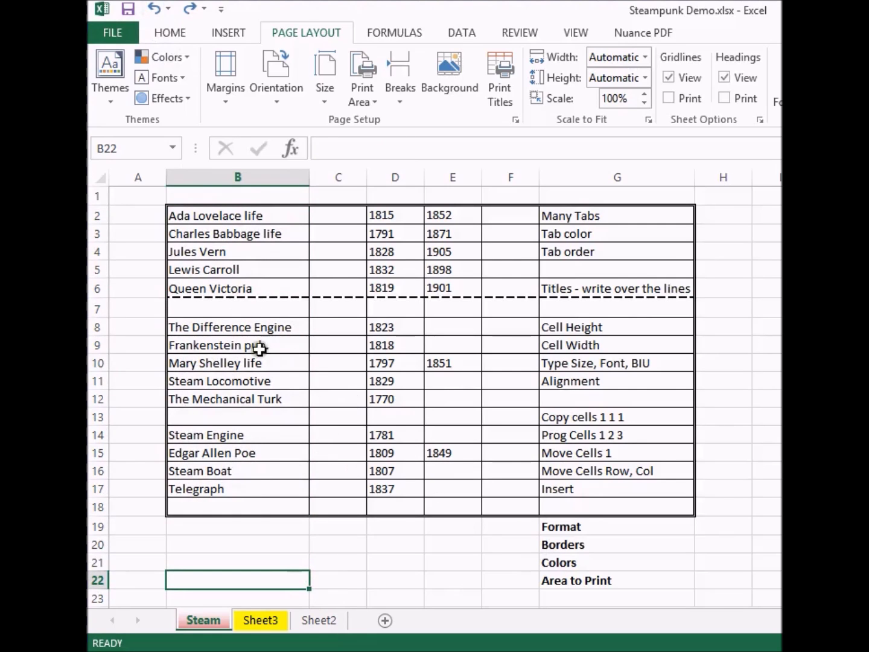
Fill cell B6, Queen Victoria, with yellow
left_click(199, 287)
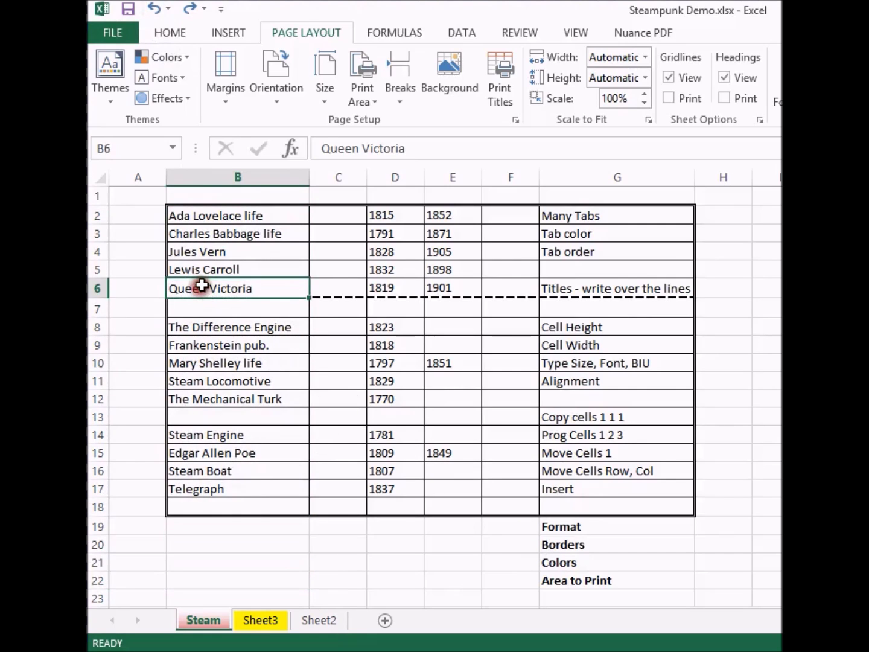
left_click(171, 34)
left_click(359, 94)
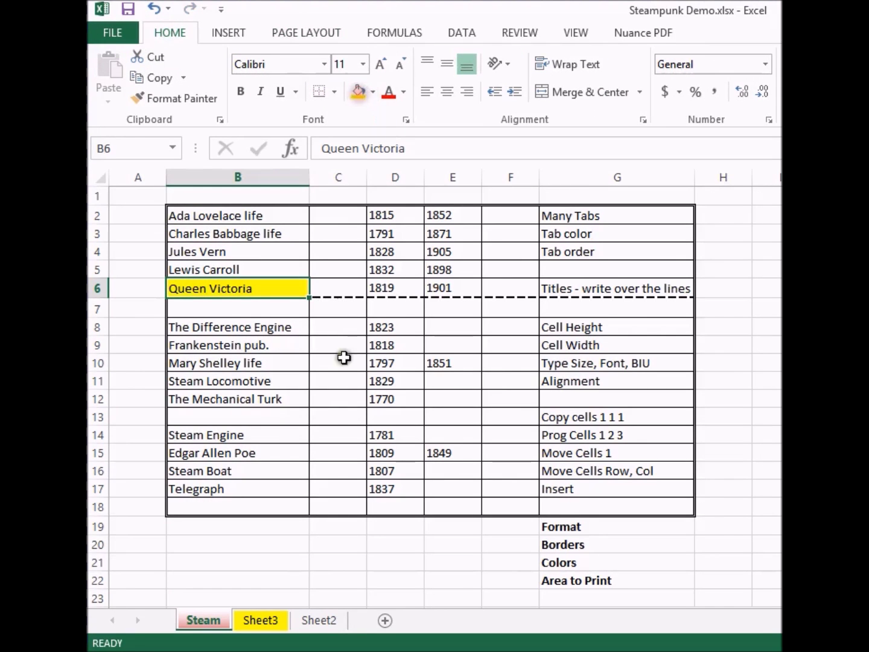
Fill the years in cells D8:D12 with the light gold theme color
left_click_drag(383, 344, 385, 408)
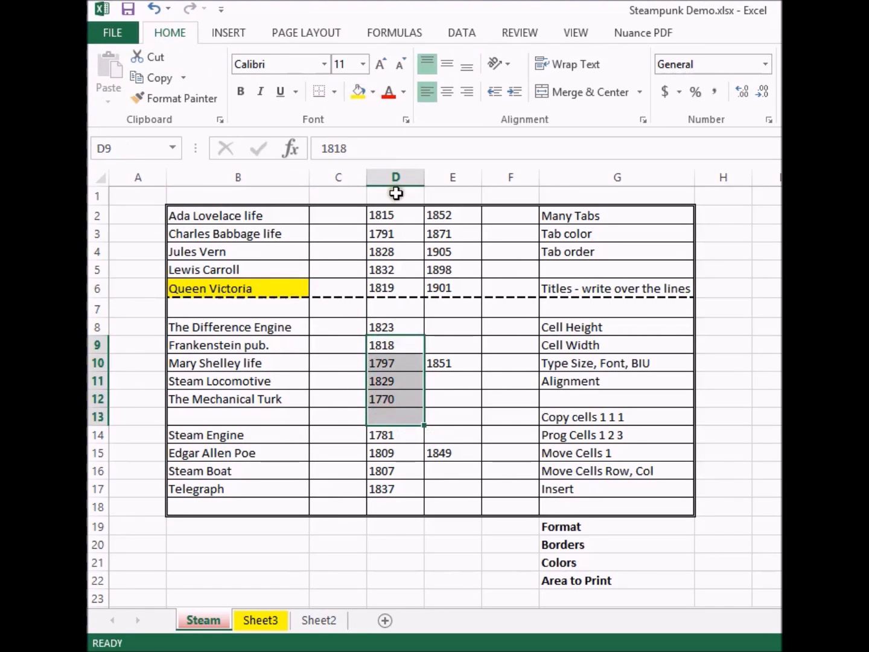
left_click_drag(407, 329, 406, 406)
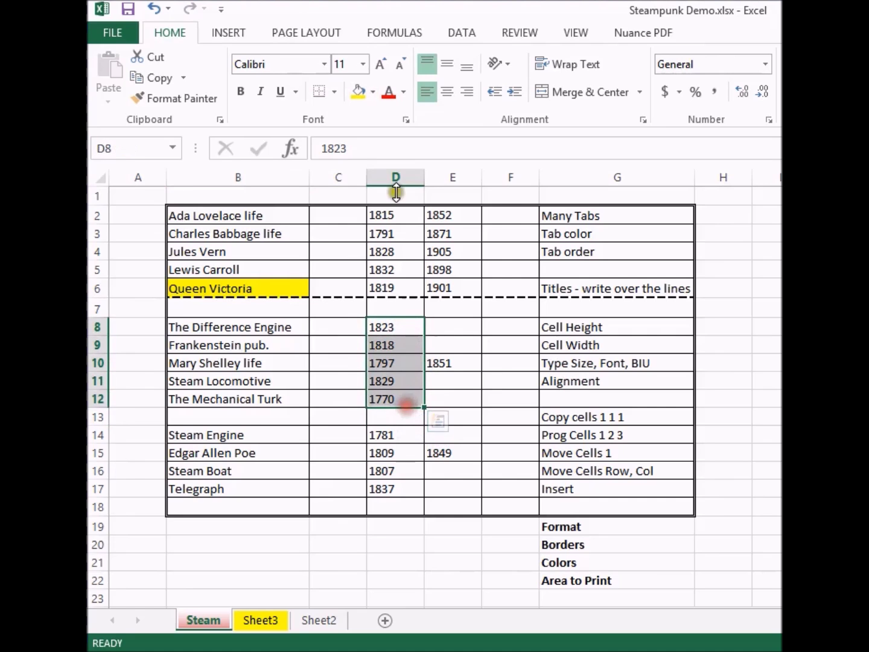
left_click(372, 94)
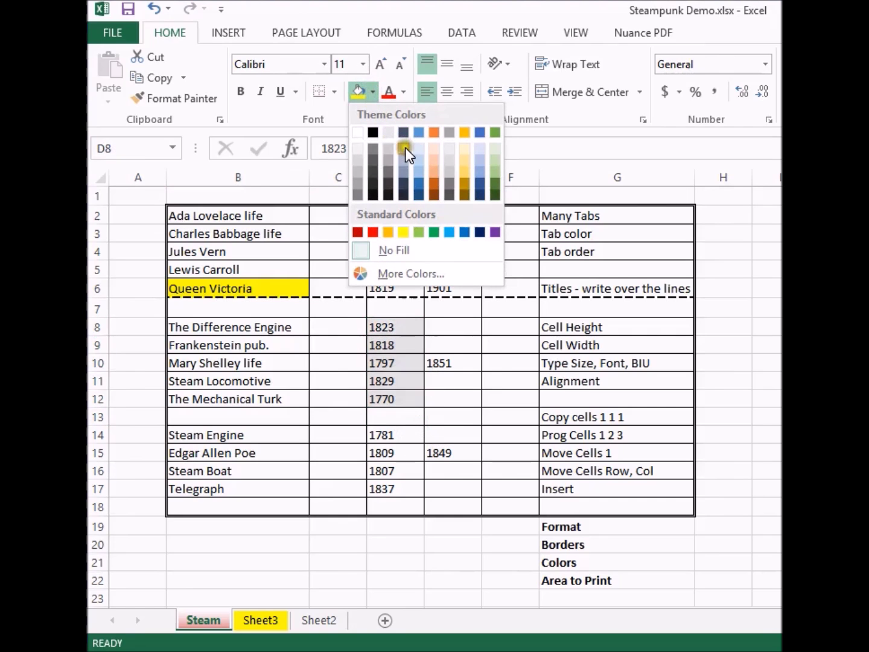
left_click(461, 160)
Fill cells B14:B17, Steam Engine to Telegraph, with a bright pink from the standard palette of additional colors
left_click_drag(204, 434, 261, 488)
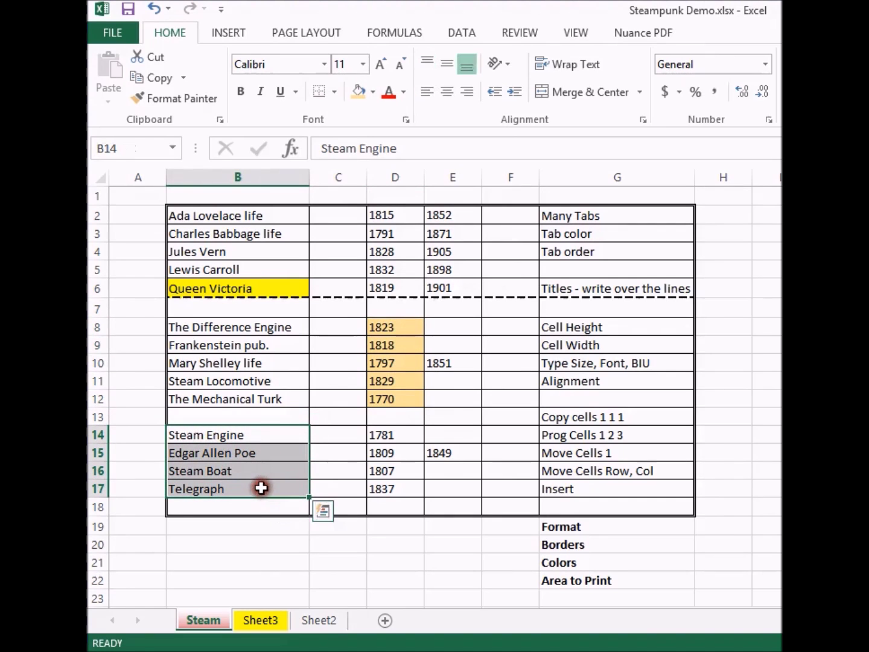
left_click(374, 92)
left_click(401, 275)
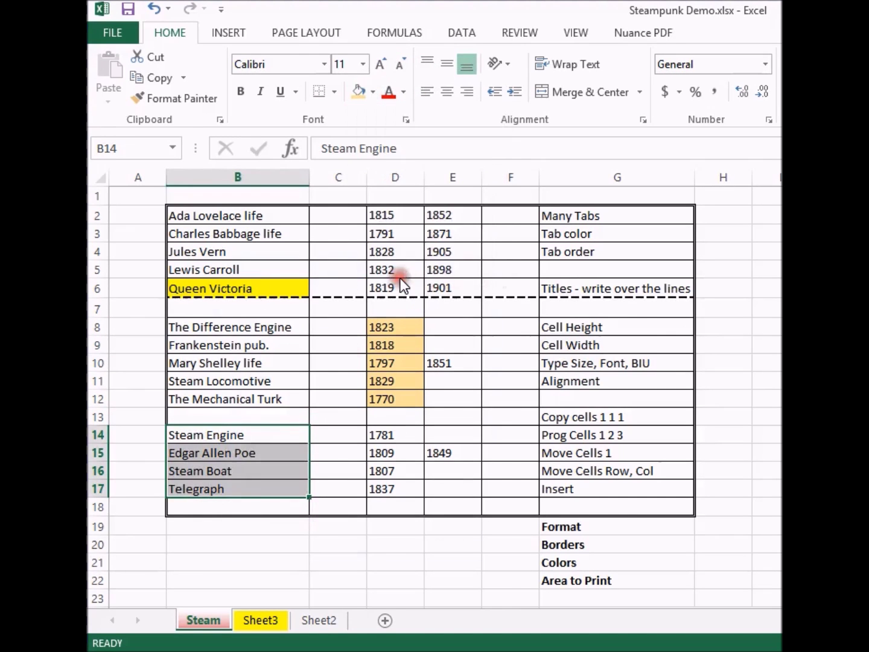
left_click(296, 301)
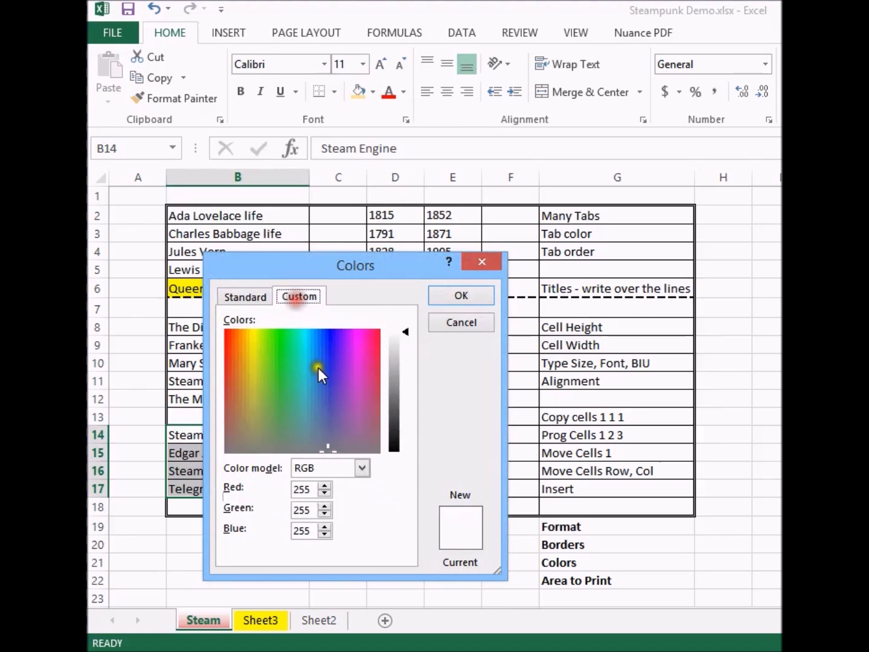
left_click(261, 295)
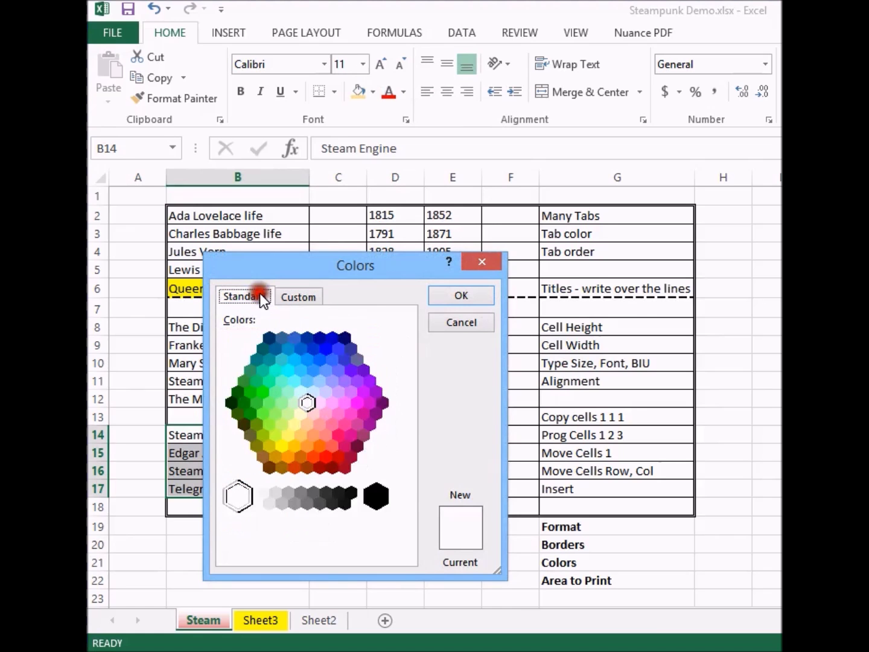
left_click(339, 435)
left_click(452, 296)
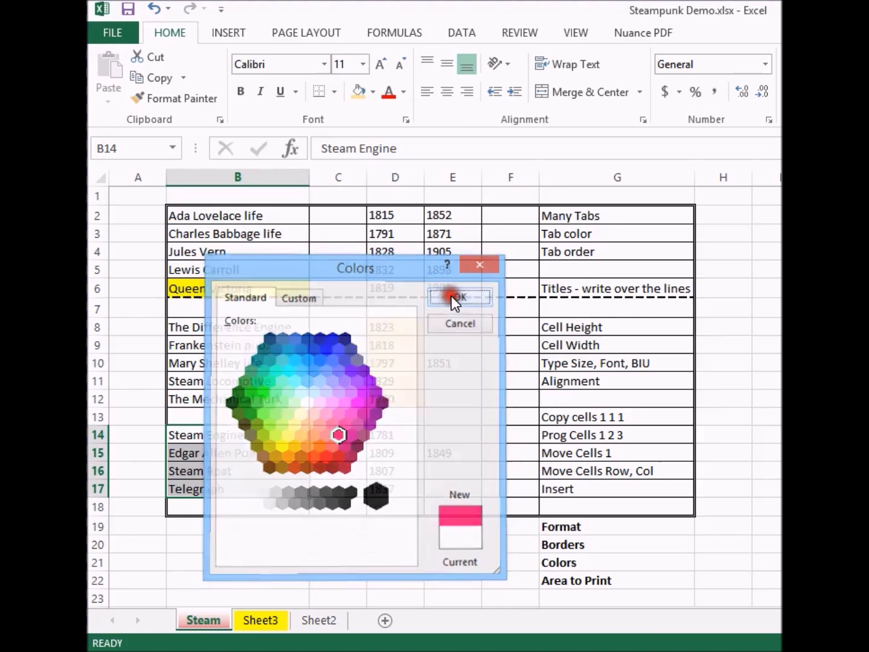
left_click(317, 579)
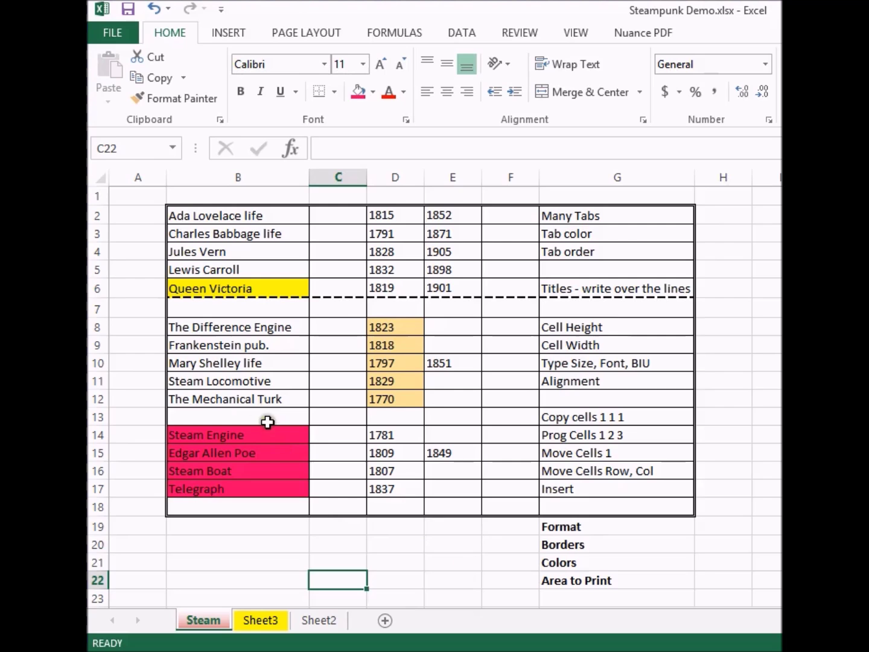
Change the font color of "Steam Locomotive" in cell B11 to standard red
left_click(211, 380)
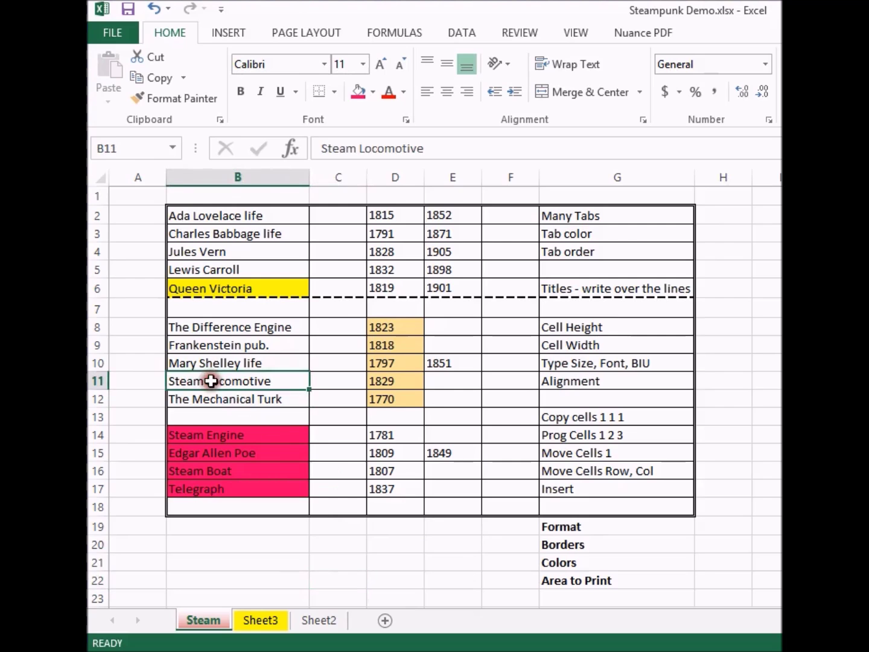
left_click(404, 92)
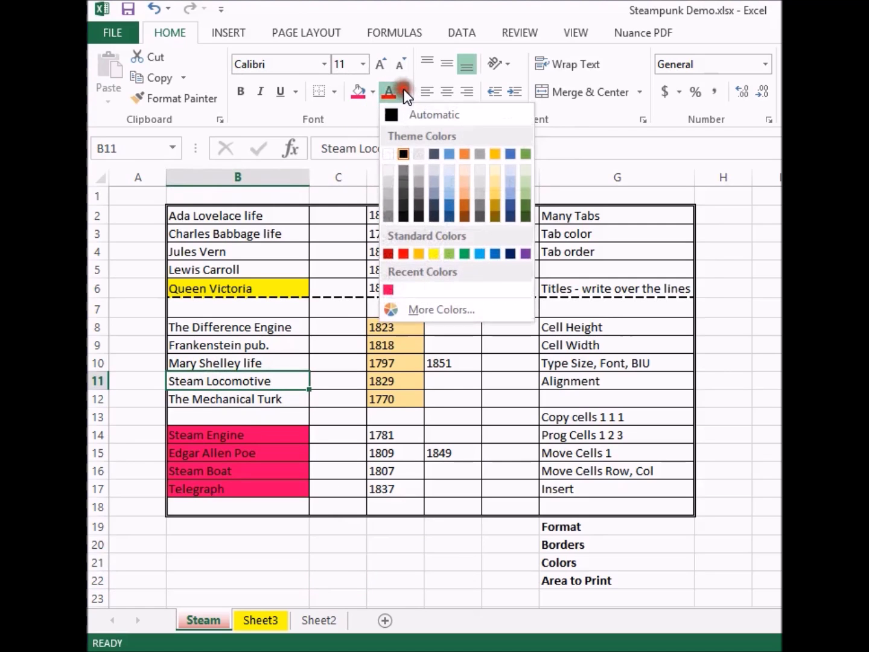
left_click(404, 255)
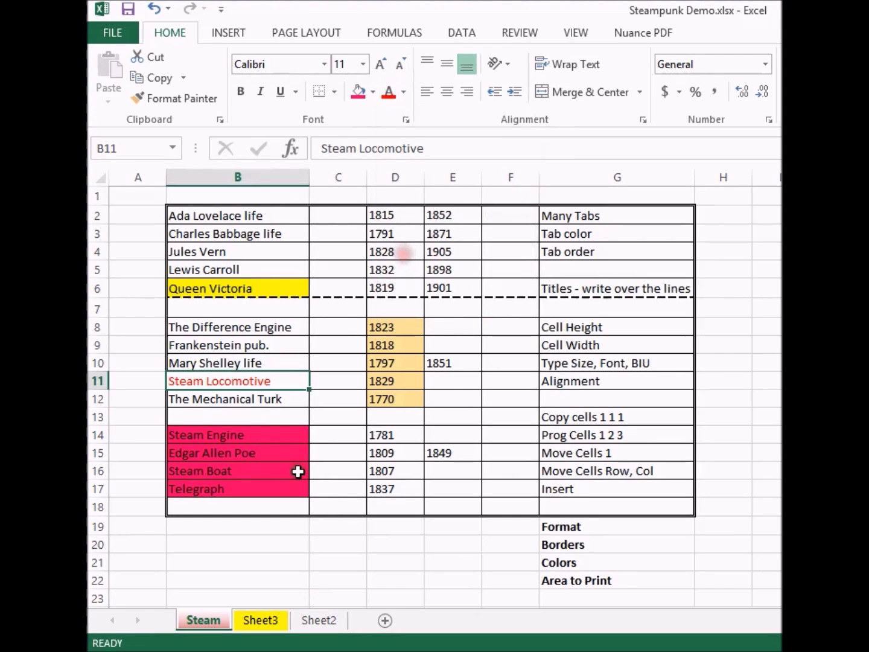